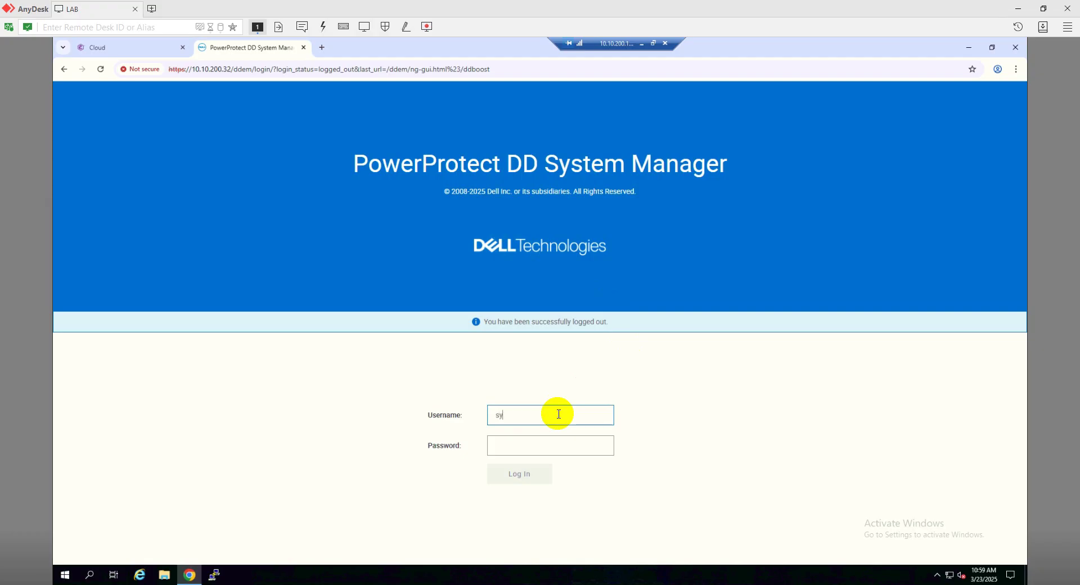
- Log in to PowerProtect DD System Manager with the sysadmin username and its password
{"action": "type", "text": "s"}
{"action": "type", "text": "admin"}
{"action": "key", "text": "Tab"}
{"action": "type", "text": "••••"}
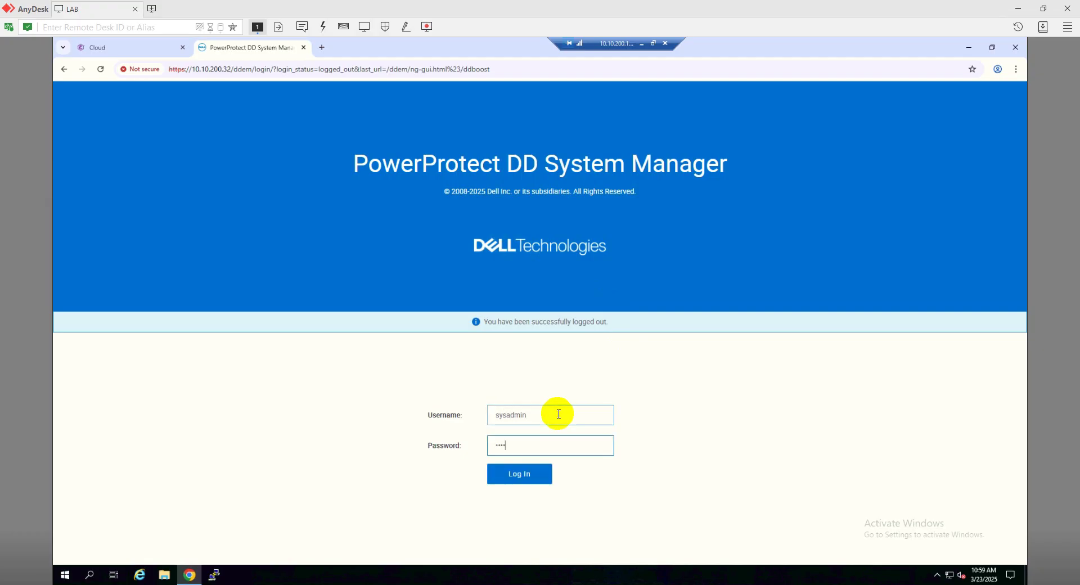
{"action": "type", "text": "•••••"}
{"action": "key", "text": "Return"}
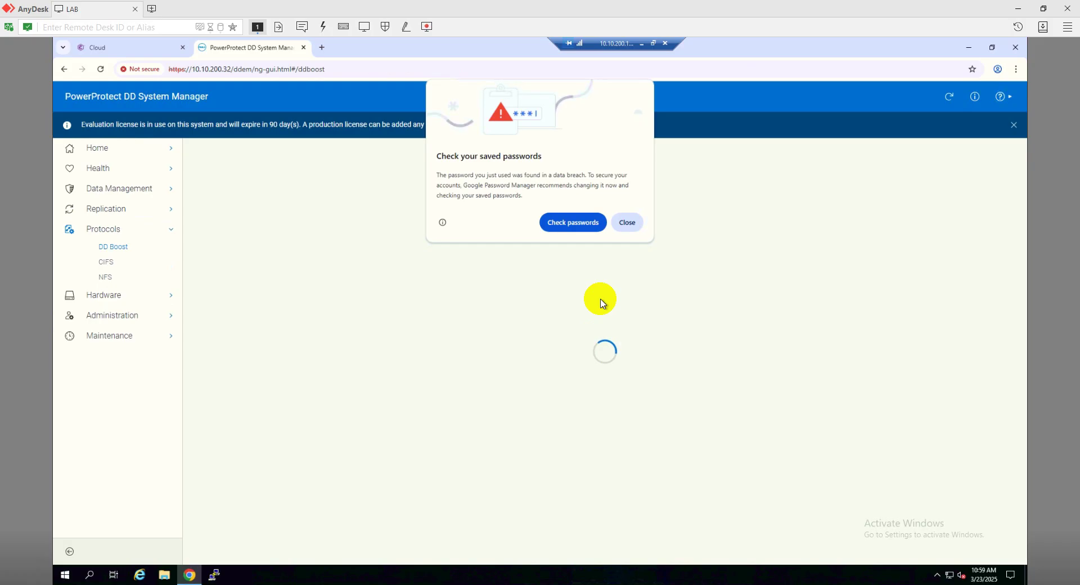
- Dismiss the saved-password popup, the What's New notice and the evaluation-license banner
{"action": "left_click", "coordinate": [628, 222]}
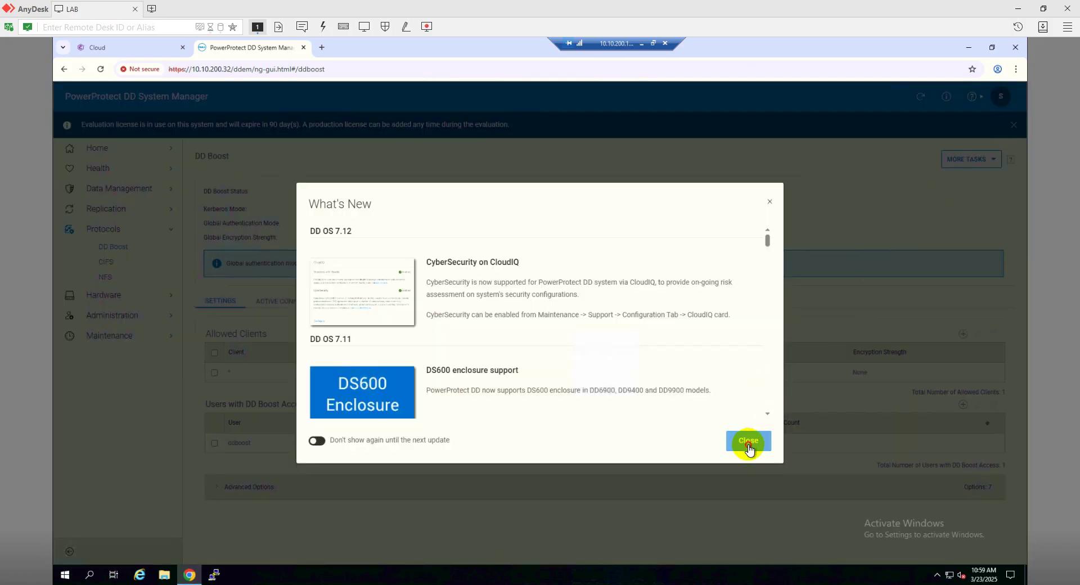
{"action": "left_click", "coordinate": [749, 447]}
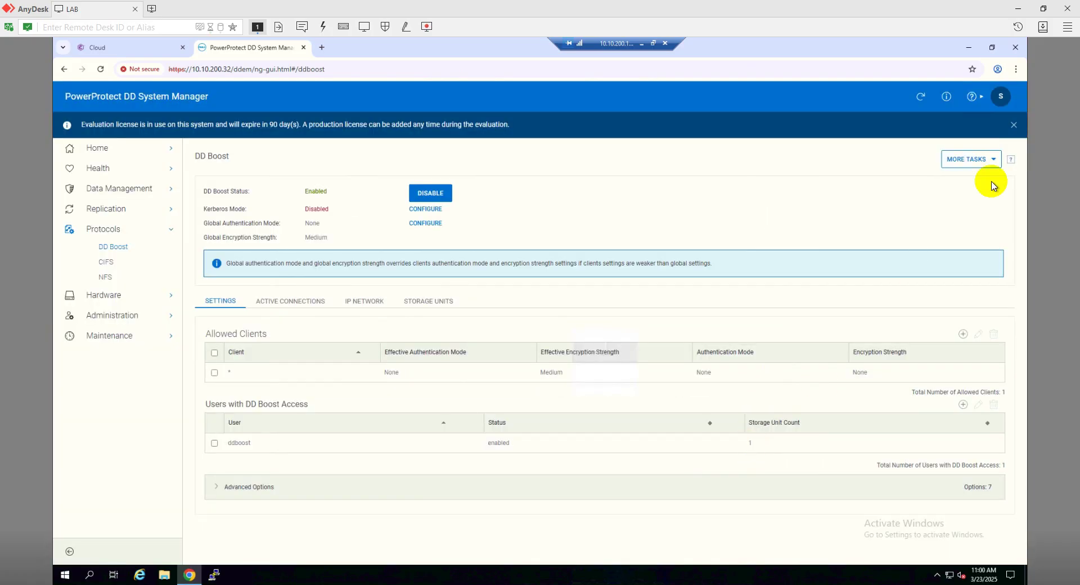
{"action": "left_click", "coordinate": [1014, 126]}
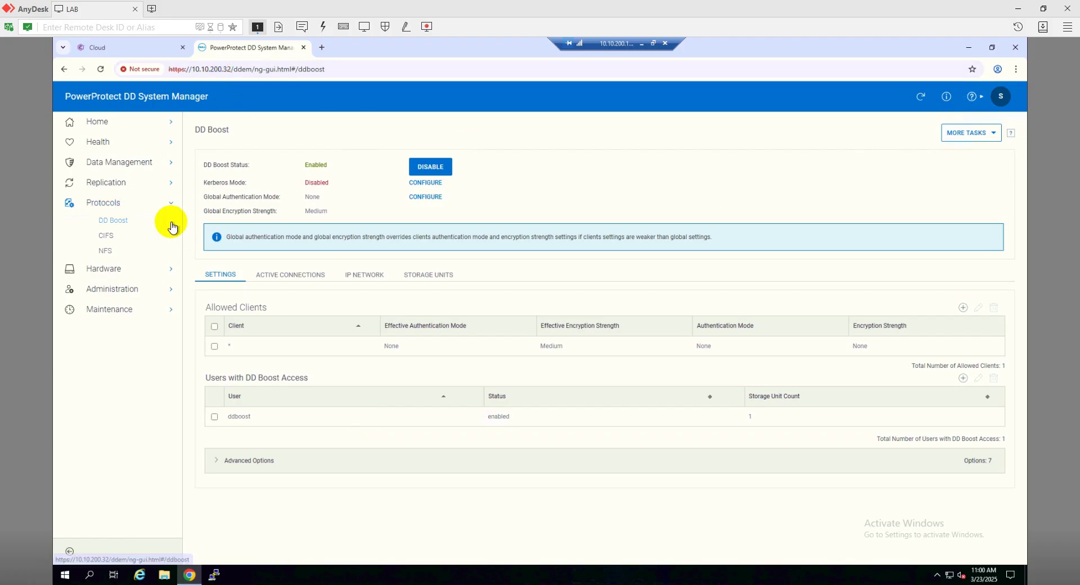
{"action": "left_click", "coordinate": [123, 225]}
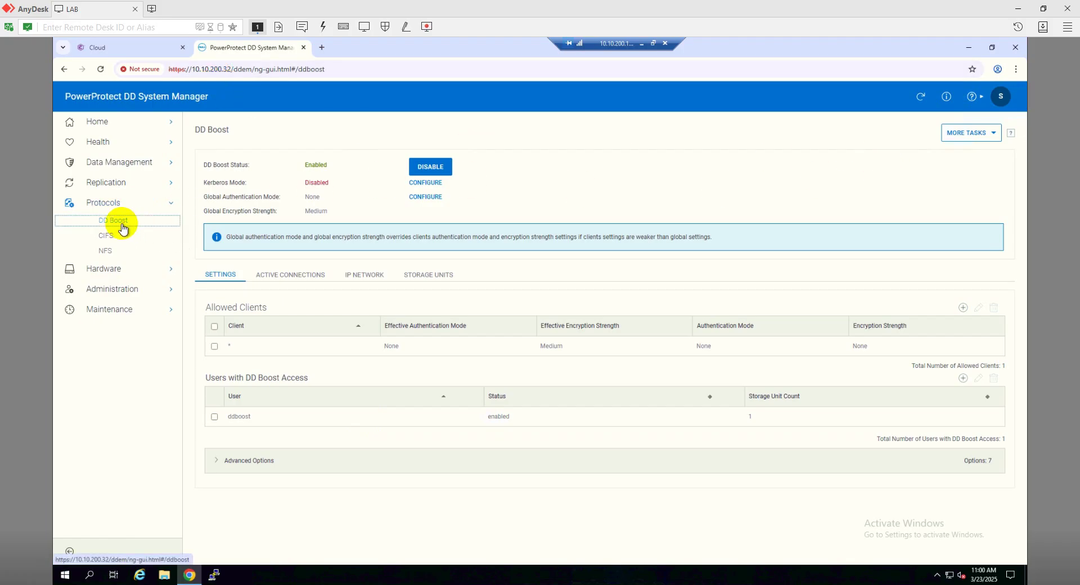
- Review storage unit ddbooststorage1 under Storage Units, then return to Commvault's Cloud storage page
{"action": "left_click", "coordinate": [419, 274]}
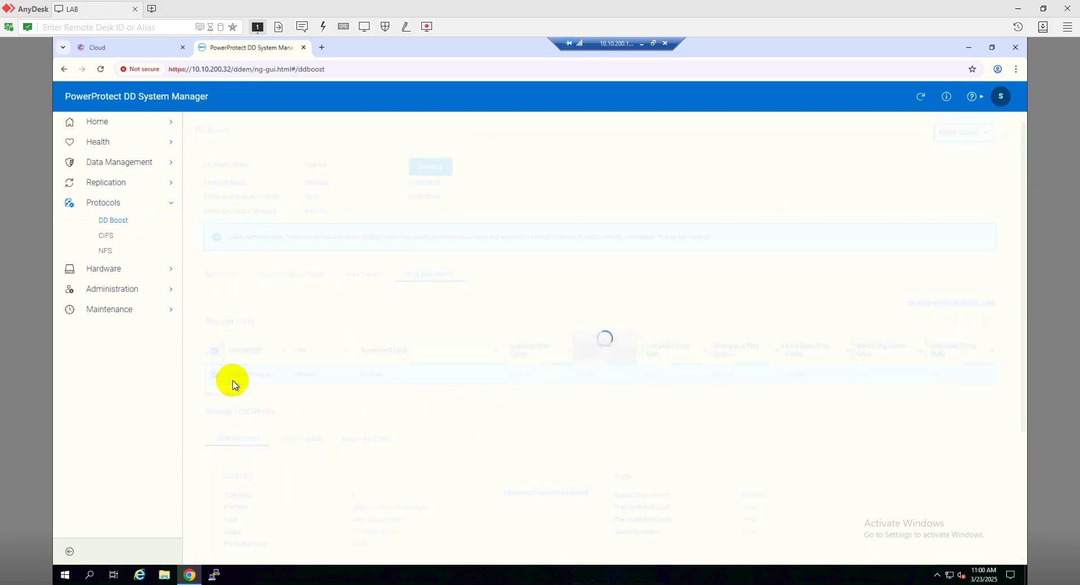
{"action": "scroll", "coordinate": [259, 383], "scroll_direction": "down", "scroll_amount": 1}
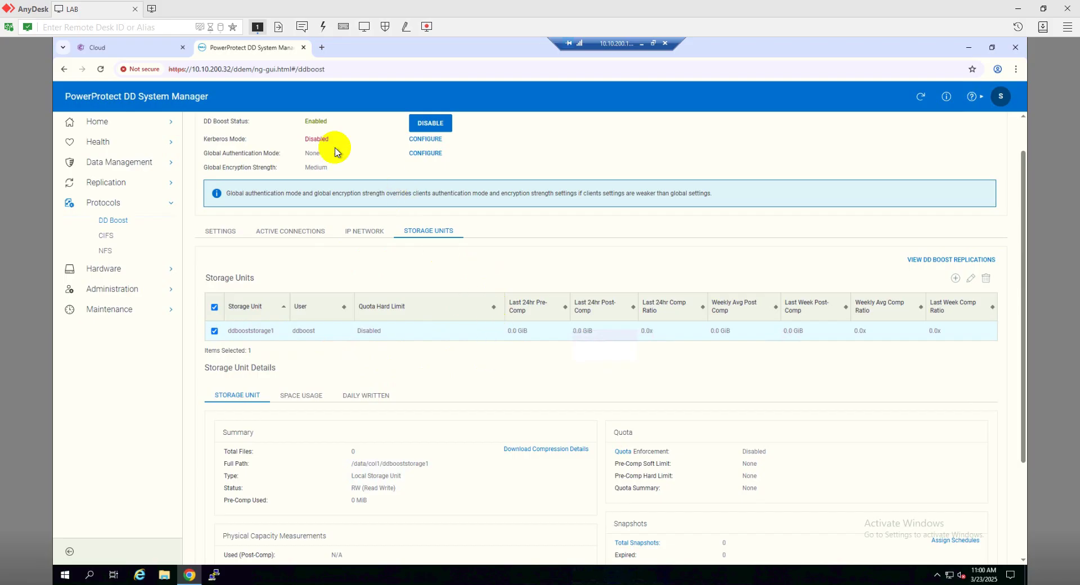
{"action": "left_click", "coordinate": [135, 53]}
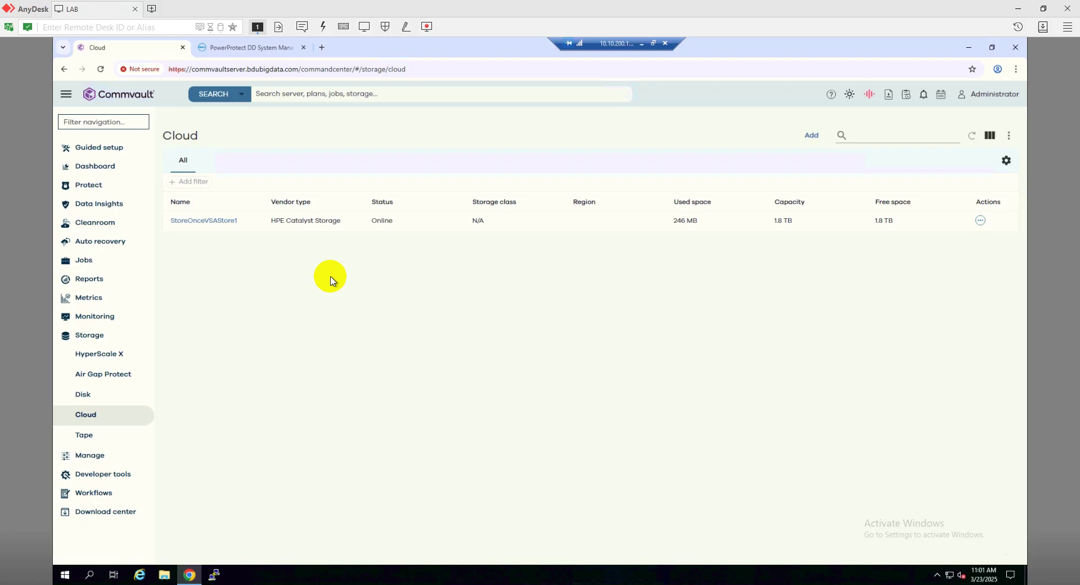
- Go to Manage > System > Settings and open the Add dropdown
{"action": "left_click", "coordinate": [98, 461]}
{"action": "scroll", "coordinate": [112, 387], "scroll_direction": "down", "scroll_amount": 4}
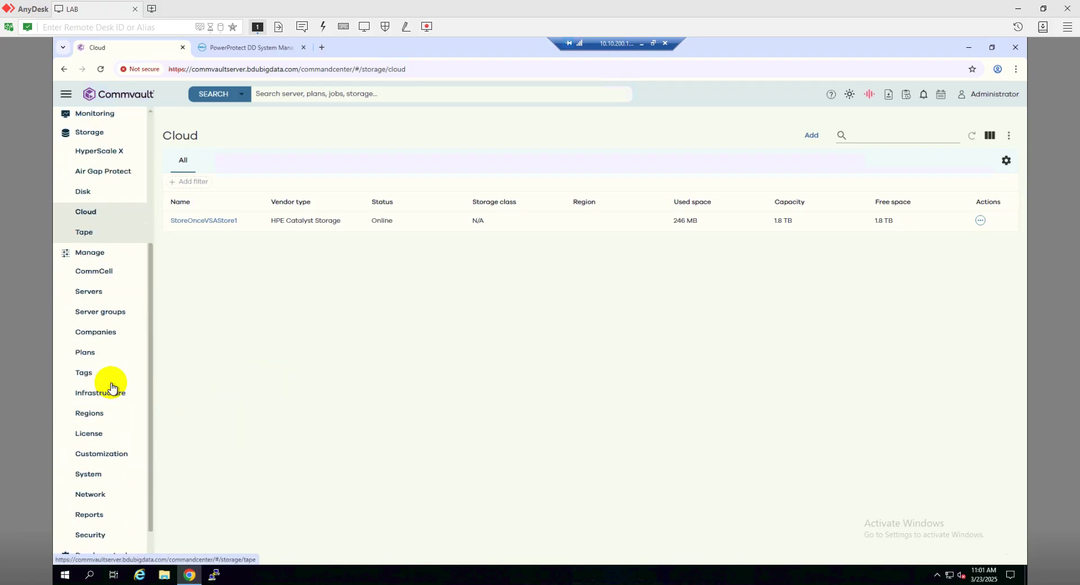
{"action": "left_click", "coordinate": [94, 438]}
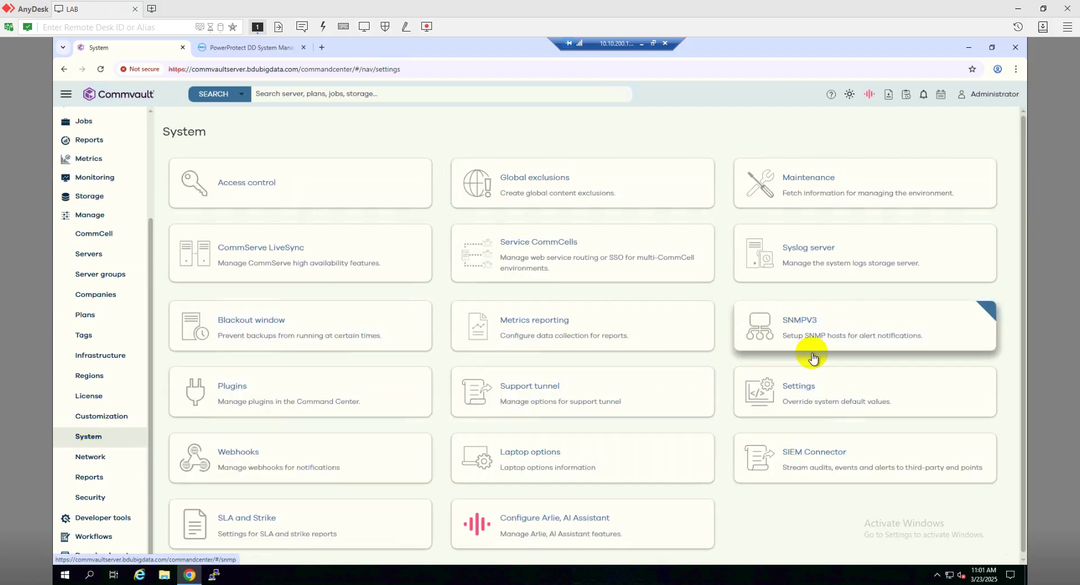
{"action": "left_click", "coordinate": [813, 398]}
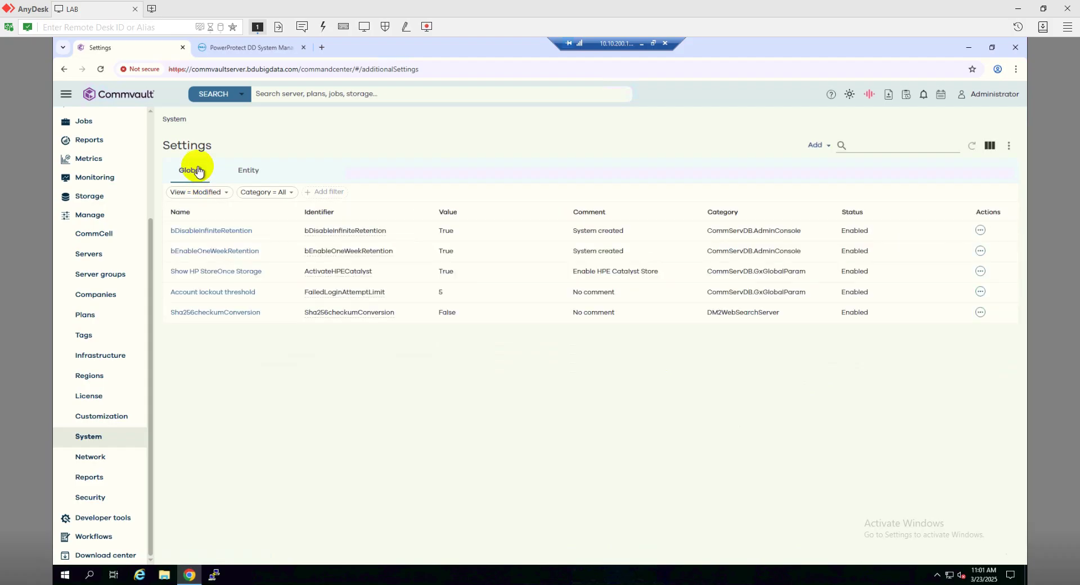
{"action": "left_click", "coordinate": [815, 147]}
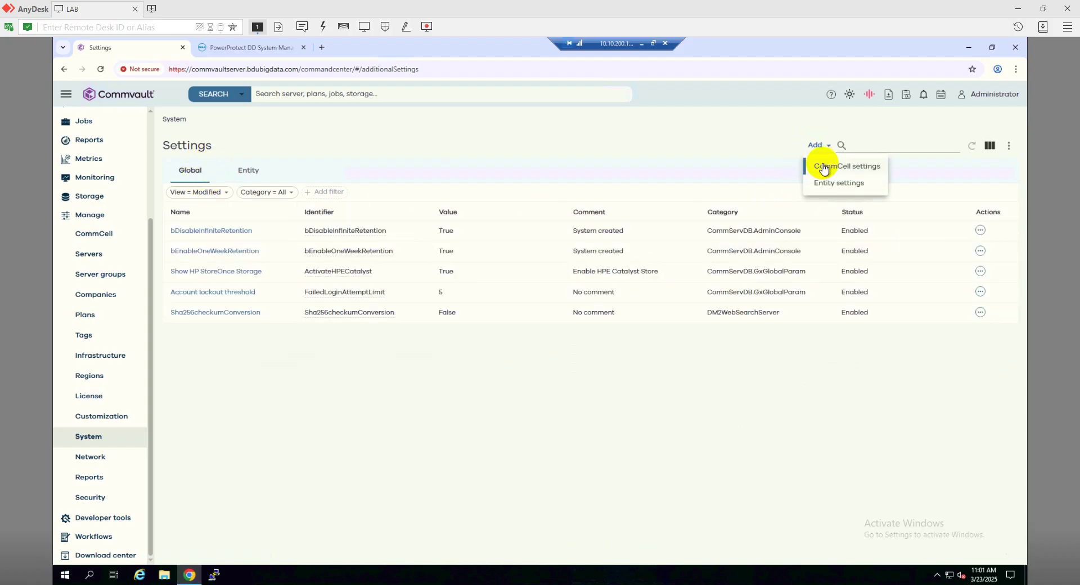
- Start a new CommCell setting named Show DD Boost Storage (ActivateDDBoost)
{"action": "left_click", "coordinate": [824, 168]}
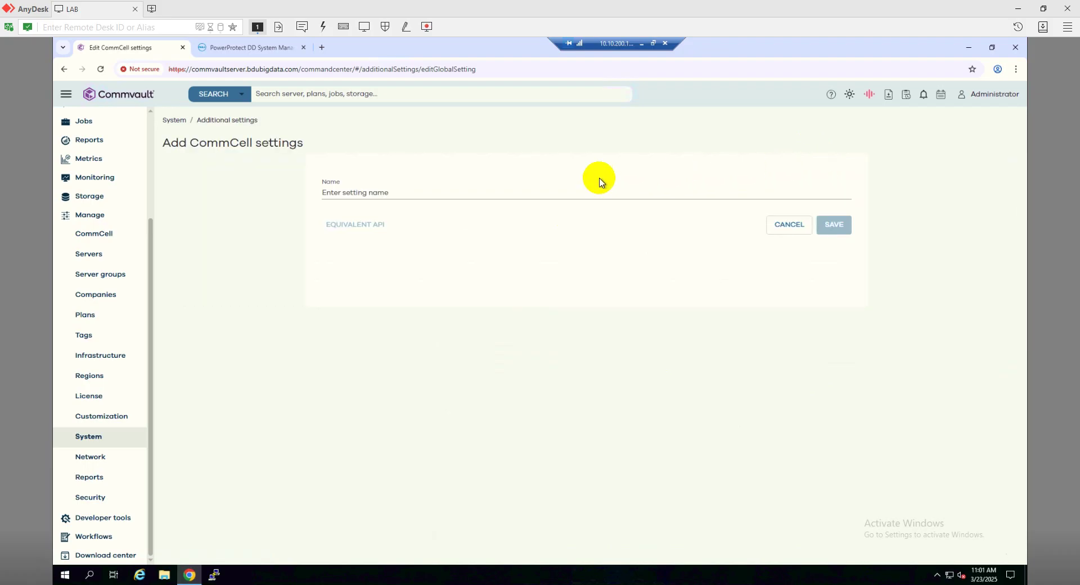
{"action": "left_click", "coordinate": [500, 191]}
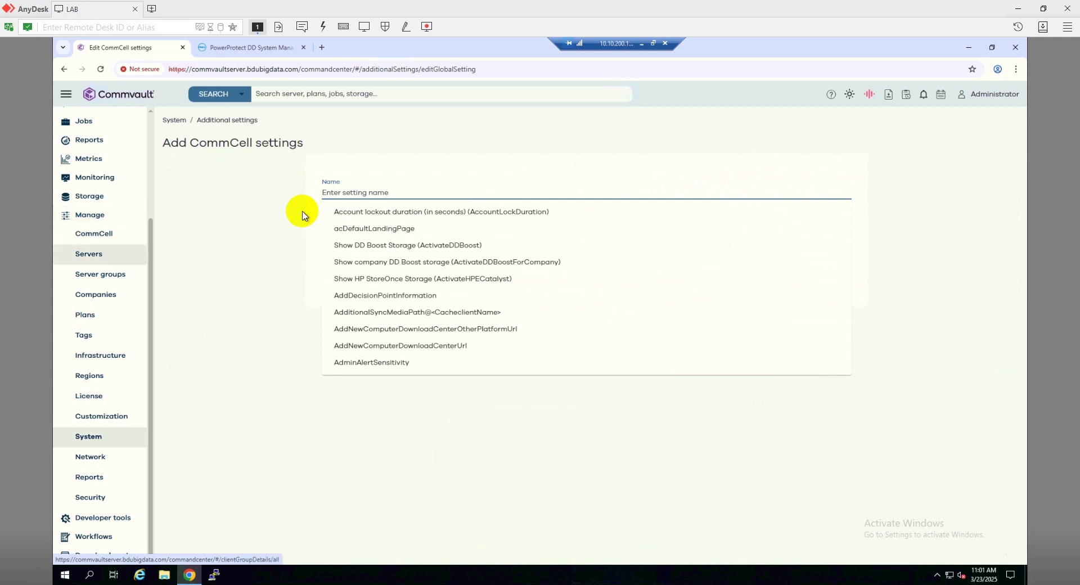
{"action": "left_click", "coordinate": [324, 192]}
{"action": "type", "text": "ActivateDDBoost"}
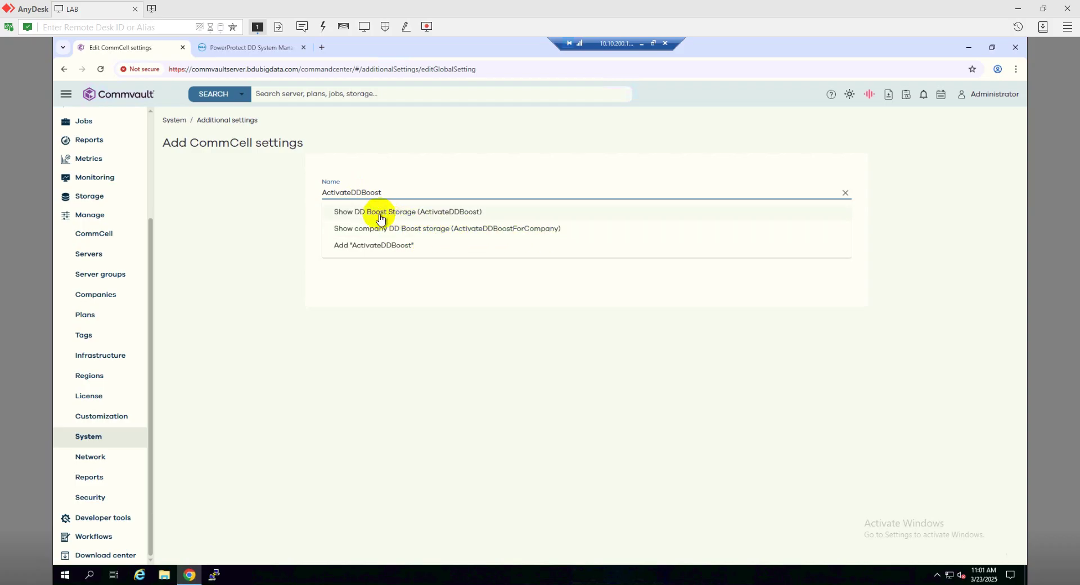
{"action": "left_click", "coordinate": [459, 214]}
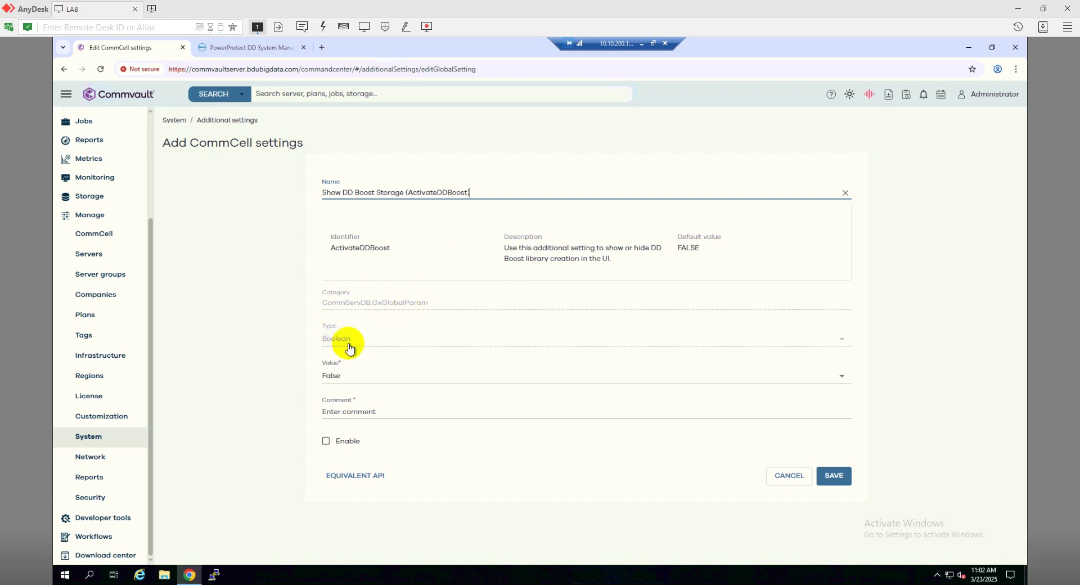
- Set ActivateDDBoost to True, enabled, with comment 'Enable Data Domain Integration', and save it
{"action": "left_click", "coordinate": [351, 375]}
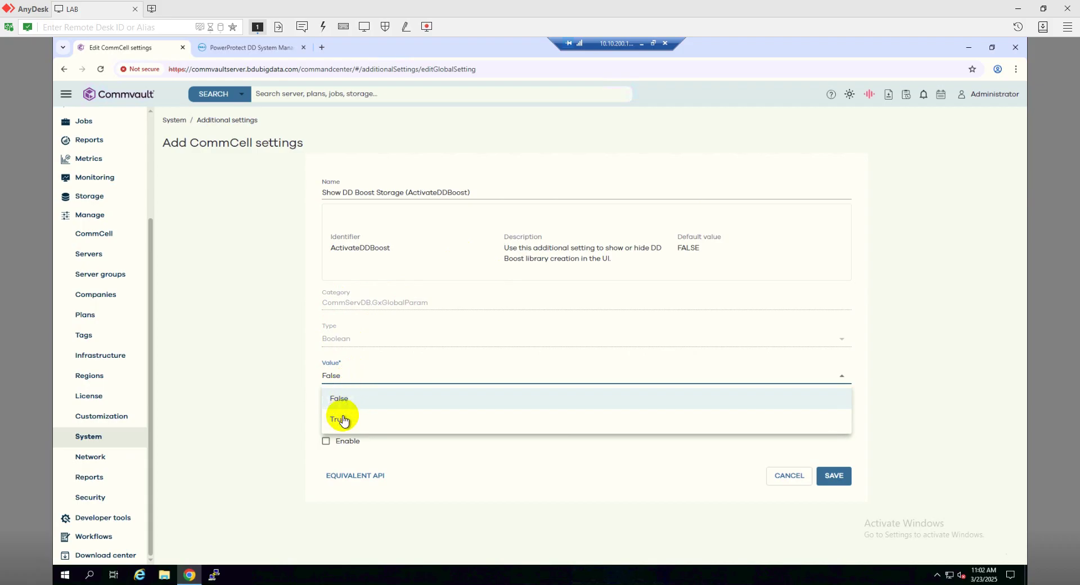
{"action": "left_click", "coordinate": [342, 419]}
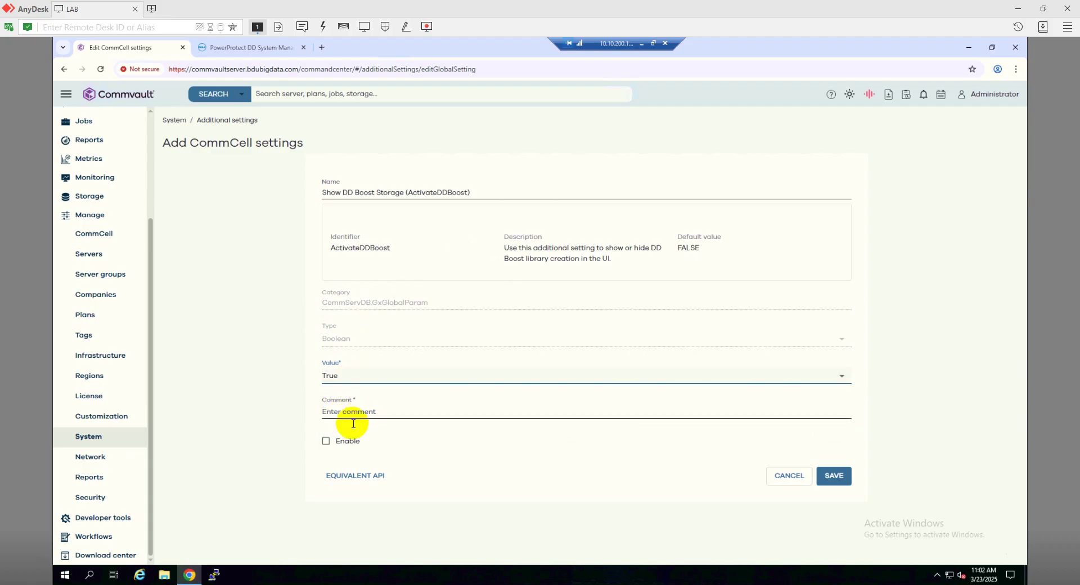
{"action": "left_click", "coordinate": [326, 441]}
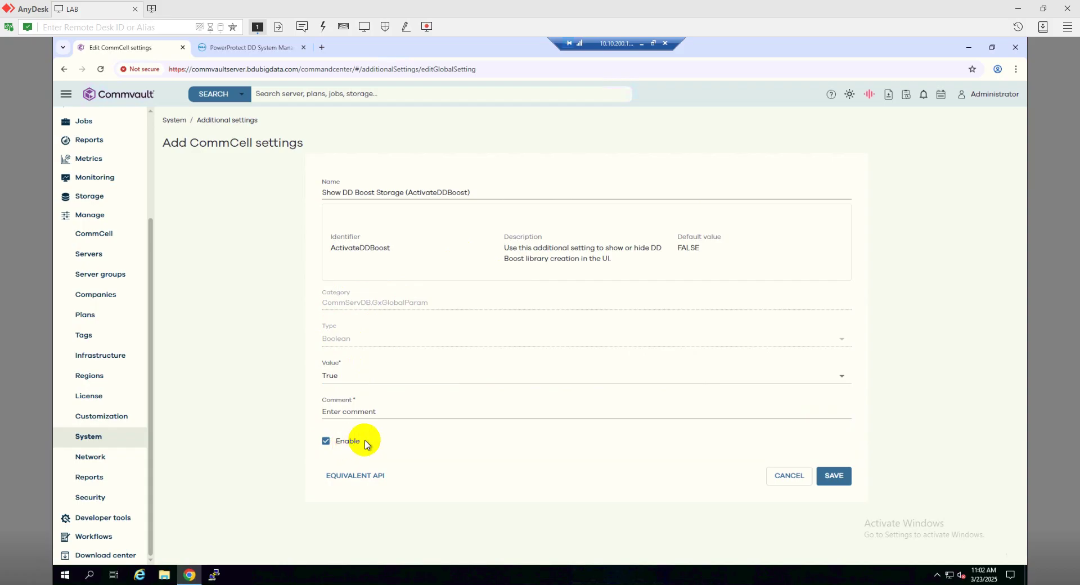
{"action": "left_click", "coordinate": [370, 411]}
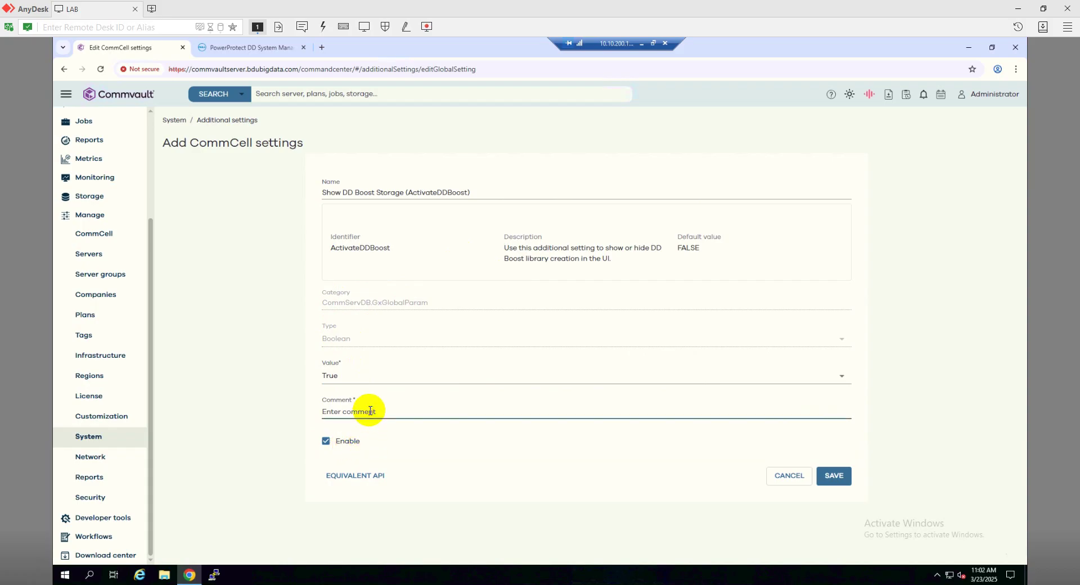
{"action": "type", "text": "Enable Data Domain Integration"}
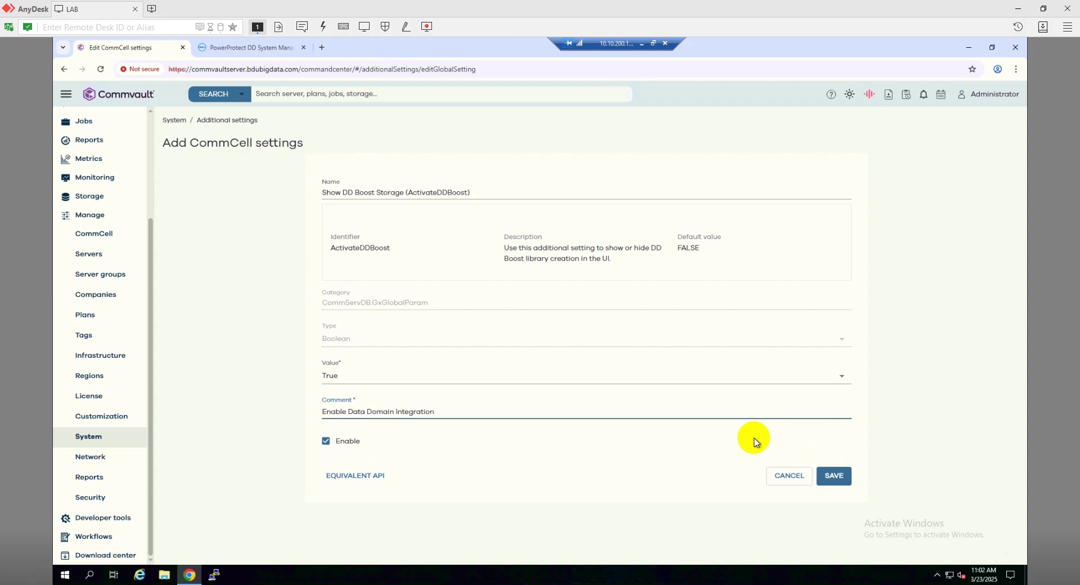
{"action": "left_click", "coordinate": [833, 476]}
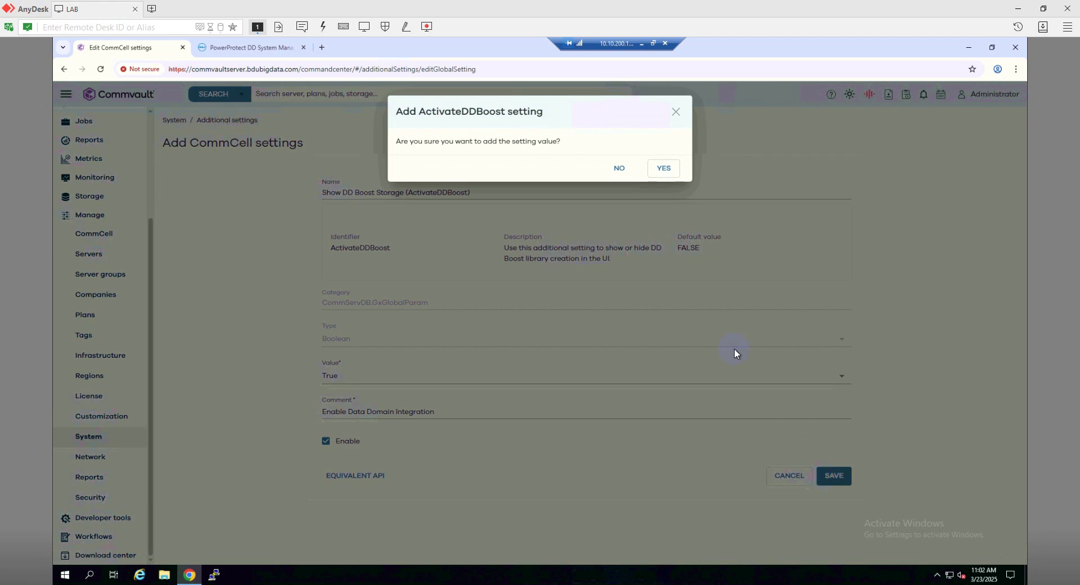
{"action": "left_click", "coordinate": [667, 171]}
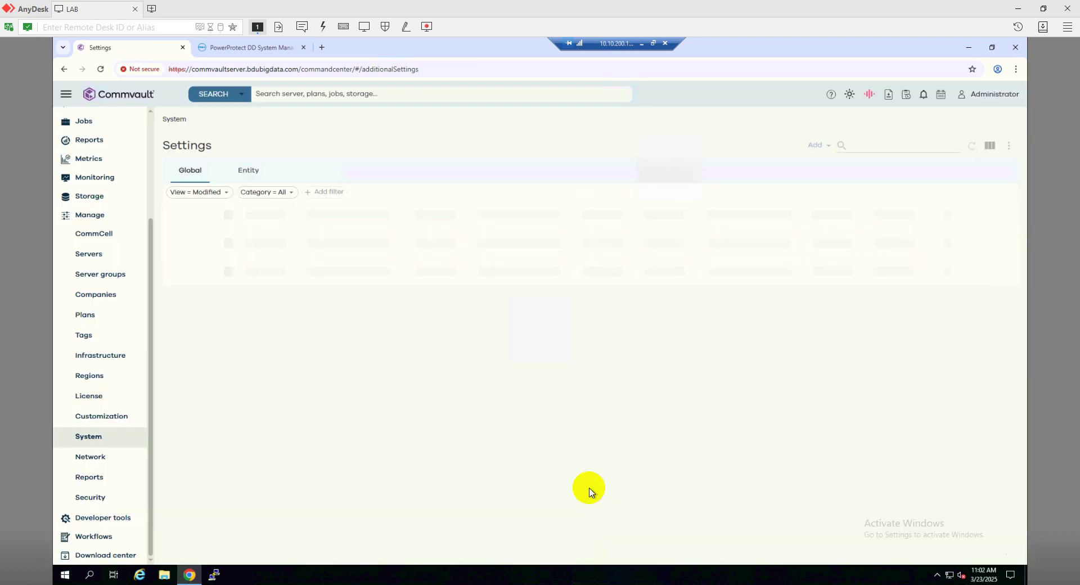
- Verify on the Entity view that Show DD Boost Storage is true for commvaultserver, then go to Storage > Cloud
{"action": "left_click", "coordinate": [243, 174]}
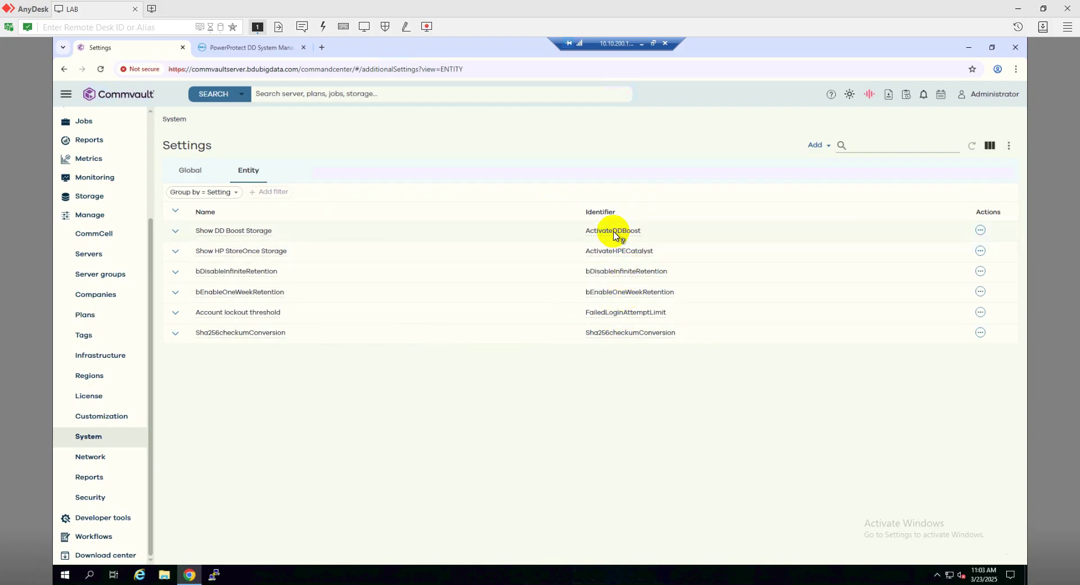
{"action": "left_click", "coordinate": [177, 232]}
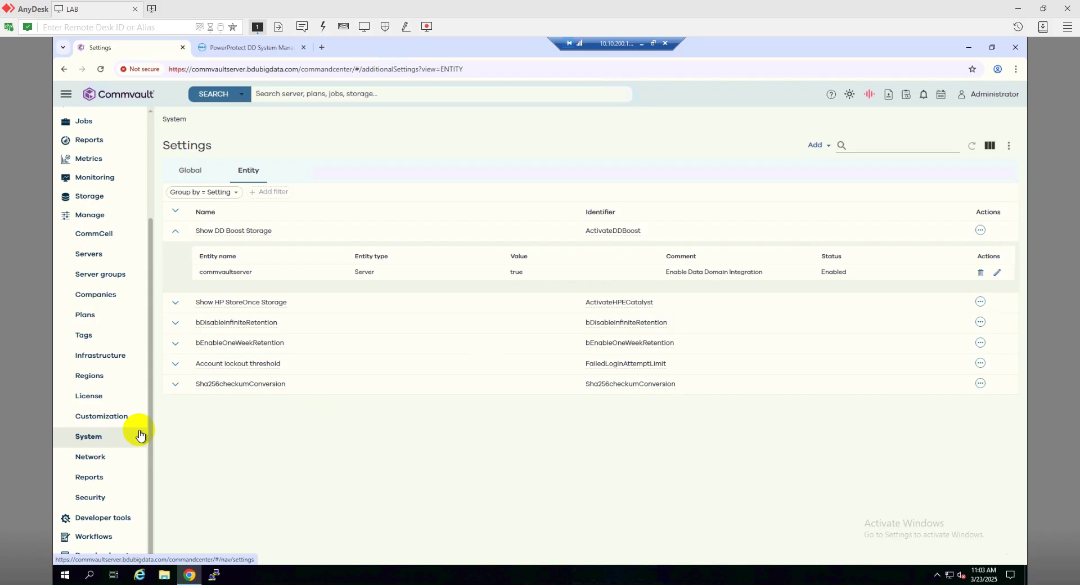
{"action": "left_click", "coordinate": [95, 198]}
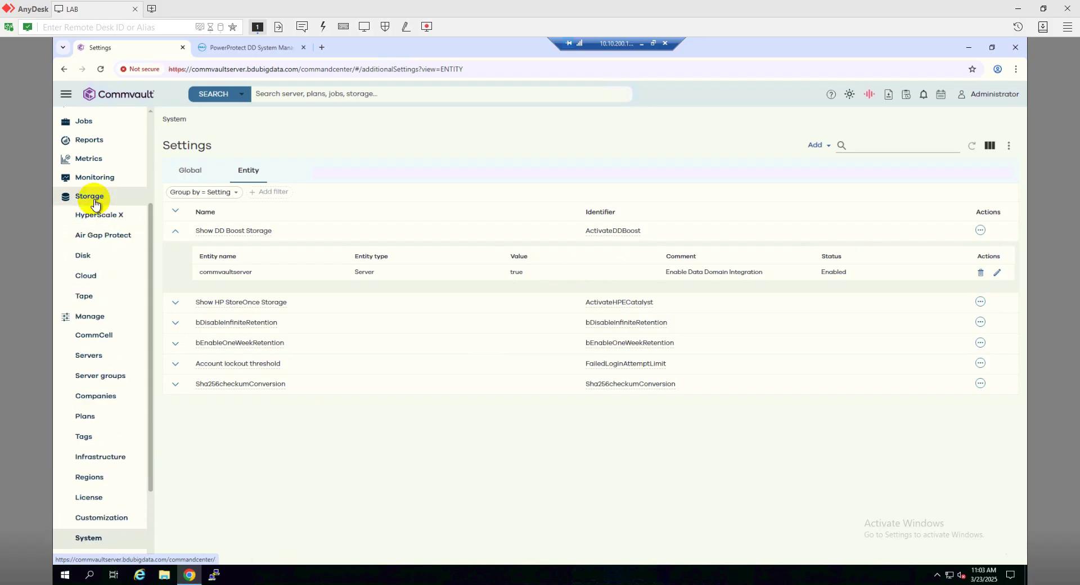
{"action": "left_click", "coordinate": [86, 277]}
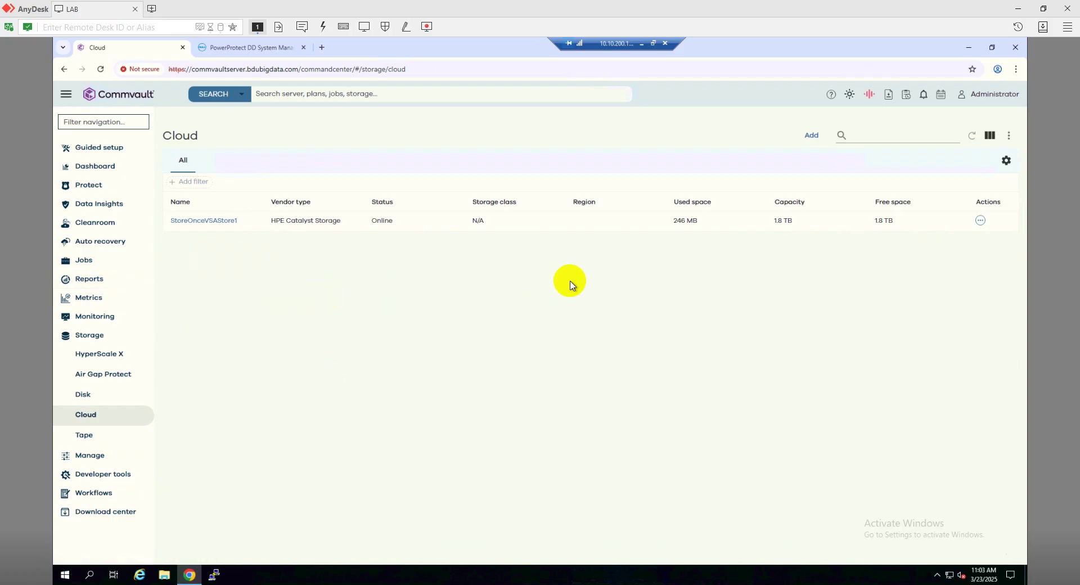
- In the Add cloud storage form, search the Type list for 'data' and 'dd'
{"action": "left_click", "coordinate": [814, 141]}
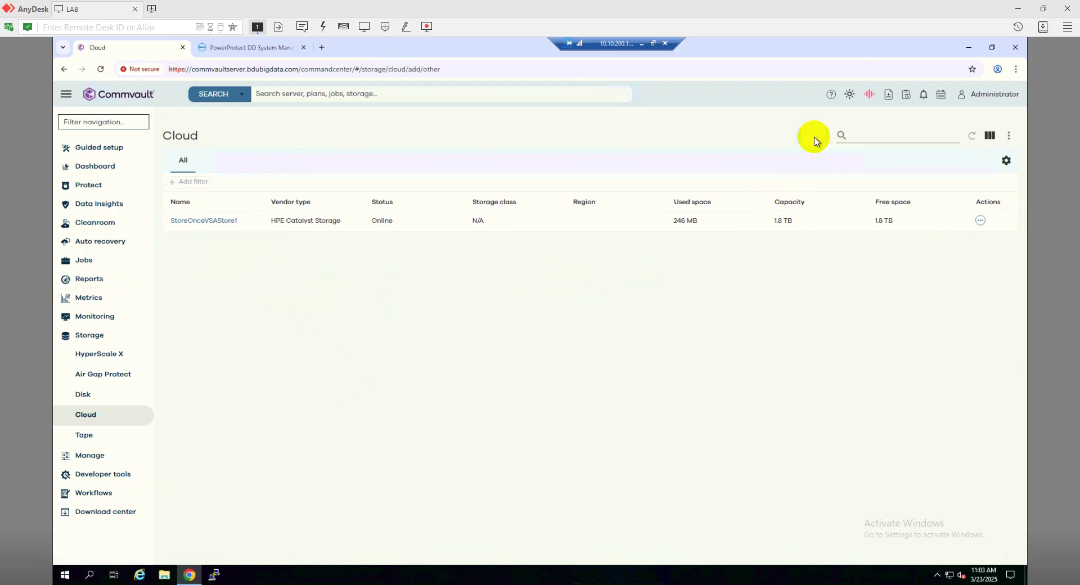
{"action": "left_click", "coordinate": [542, 192]}
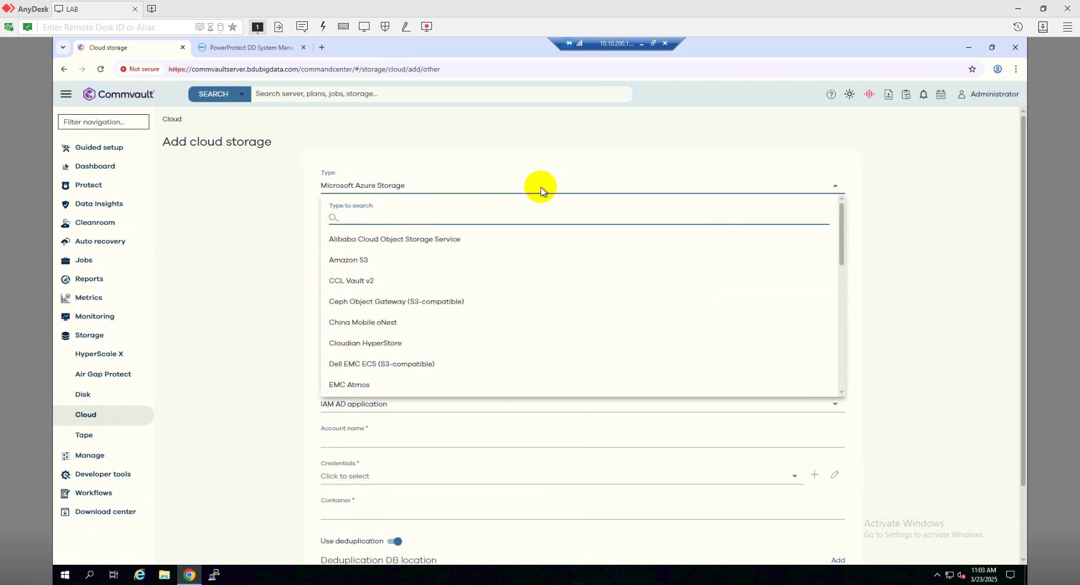
{"action": "type", "text": "data"}
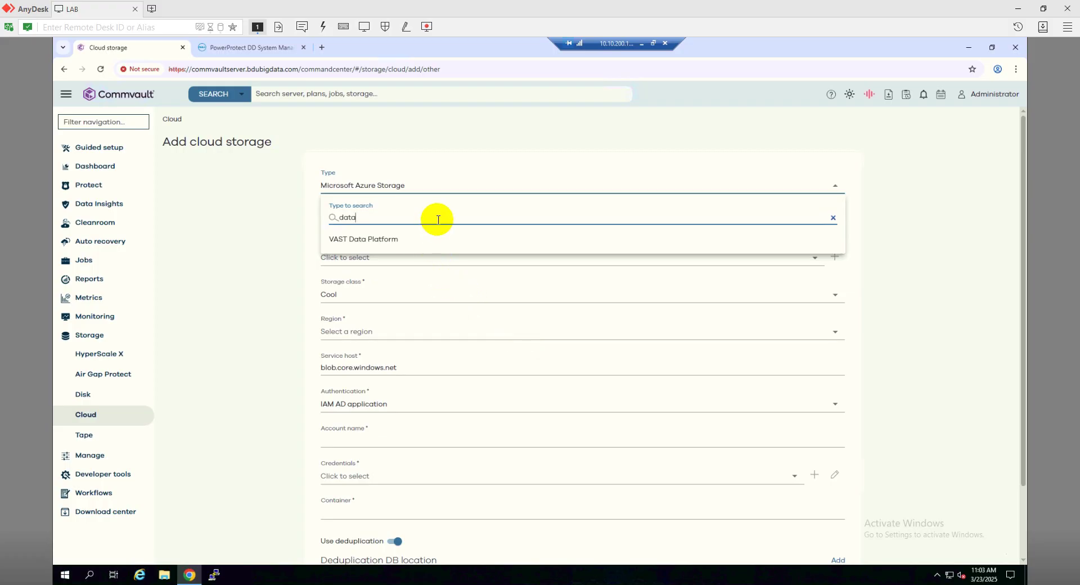
{"action": "key", "text": "BackSpace"}
{"action": "key", "text": "BackSpace"}
{"action": "type", "text": "dd"}
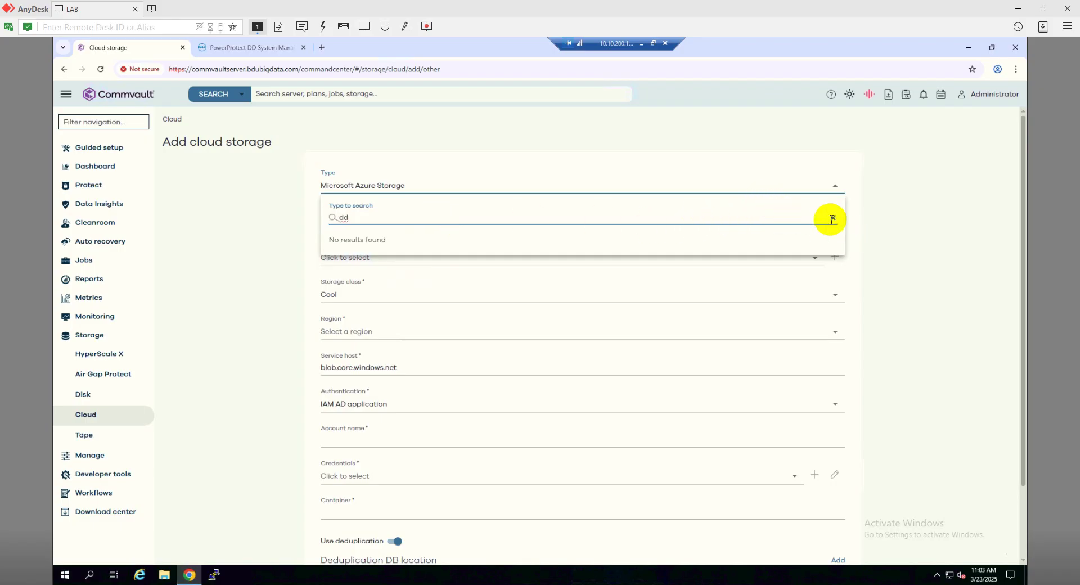
{"action": "left_click", "coordinate": [787, 191]}
{"action": "left_click", "coordinate": [785, 190]}
{"action": "key", "text": "BackSpace"}
{"action": "key", "text": "BackSpace"}
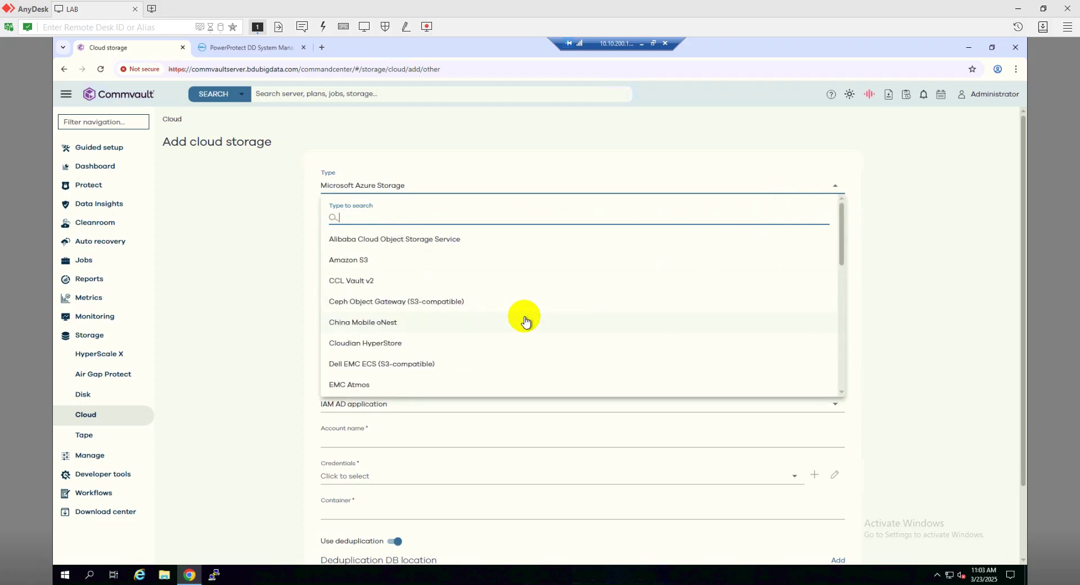
- Scroll through the full list of cloud storage types looking for a Data Domain option
{"action": "scroll", "coordinate": [522, 319], "scroll_direction": "down", "scroll_amount": 1}
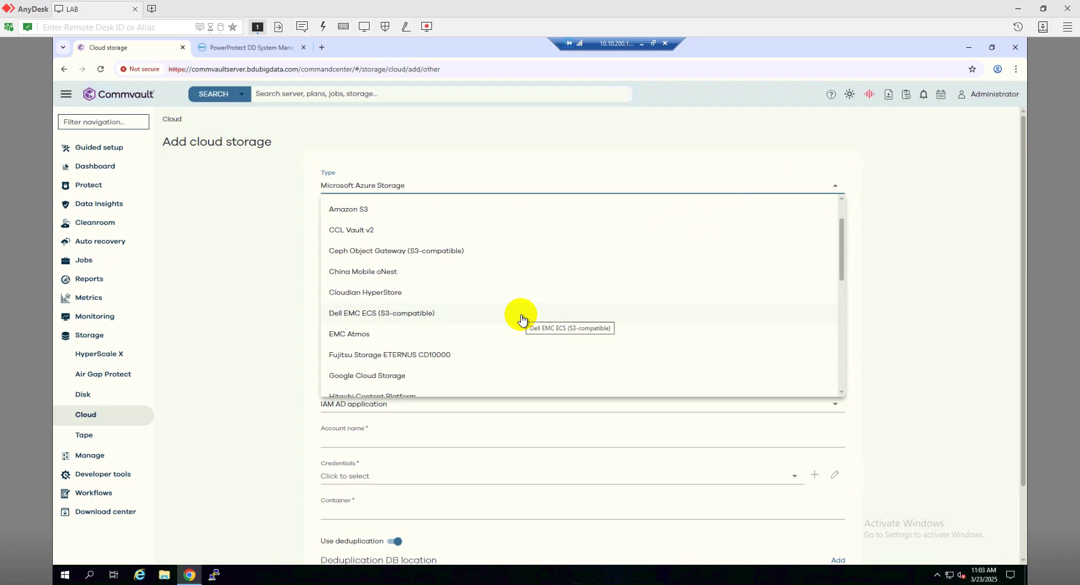
{"action": "scroll", "coordinate": [522, 320], "scroll_direction": "down", "scroll_amount": 2}
{"action": "scroll", "coordinate": [522, 319], "scroll_direction": "down", "scroll_amount": 2}
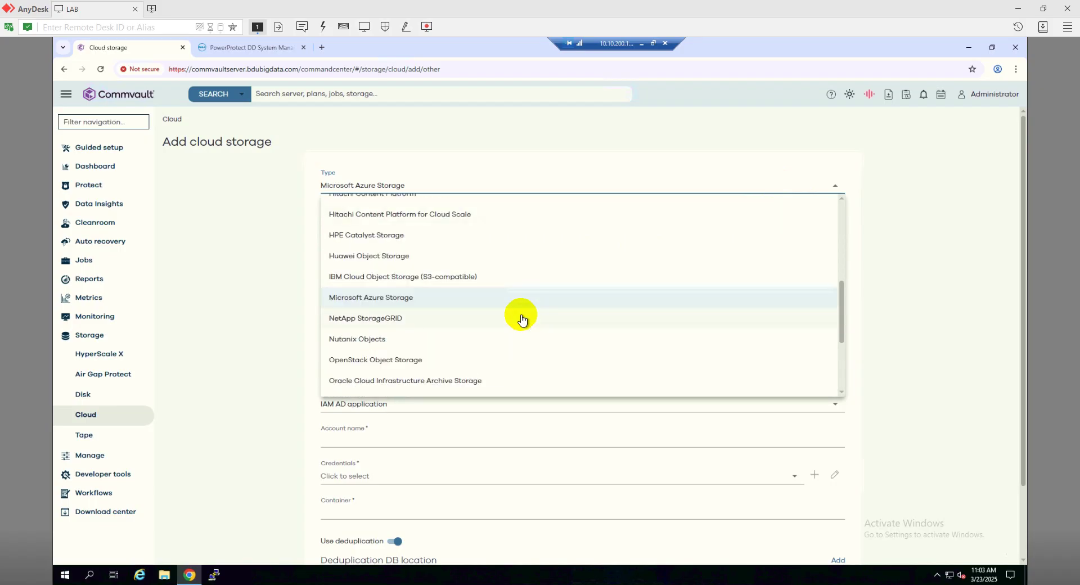
{"action": "scroll", "coordinate": [522, 319], "scroll_direction": "down", "scroll_amount": 2}
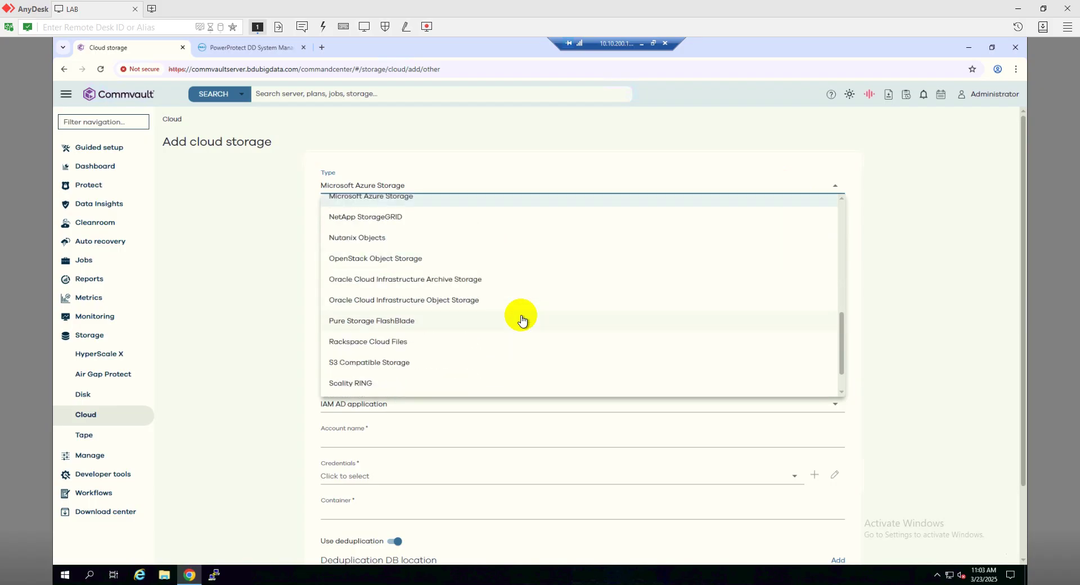
{"action": "scroll", "coordinate": [522, 320], "scroll_direction": "down", "scroll_amount": 1}
{"action": "scroll", "coordinate": [524, 327], "scroll_direction": "up", "scroll_amount": 1}
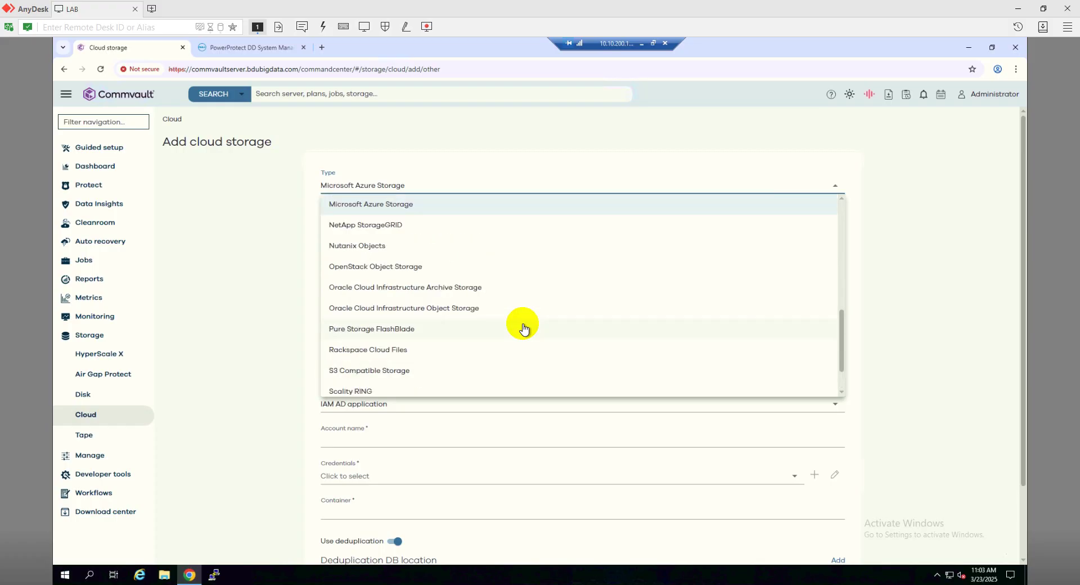
{"action": "scroll", "coordinate": [523, 328], "scroll_direction": "up", "scroll_amount": 2}
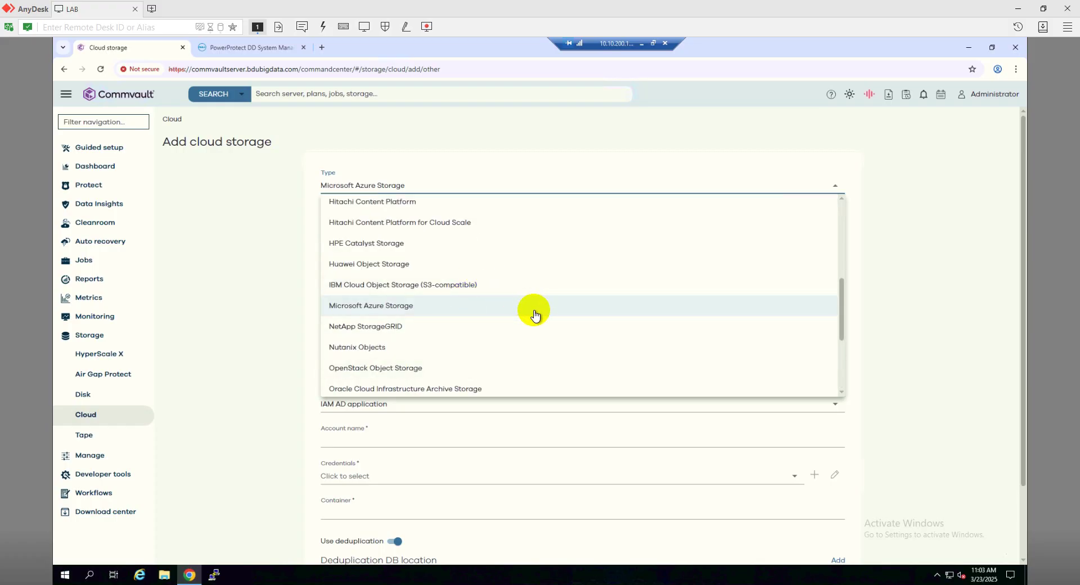
{"action": "scroll", "coordinate": [529, 329], "scroll_direction": "up", "scroll_amount": 2}
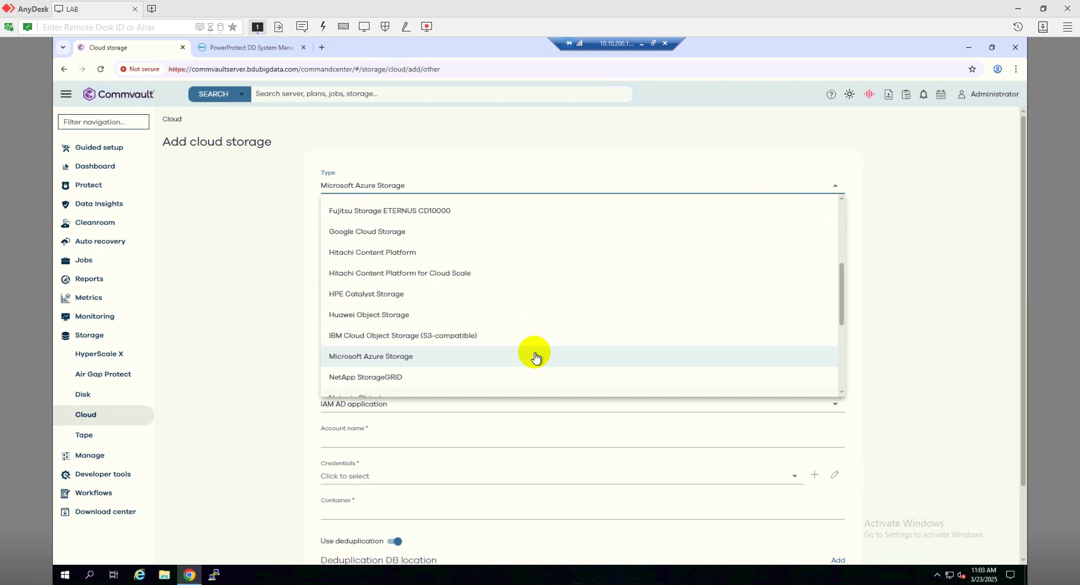
{"action": "scroll", "coordinate": [529, 305], "scroll_direction": "up", "scroll_amount": 4}
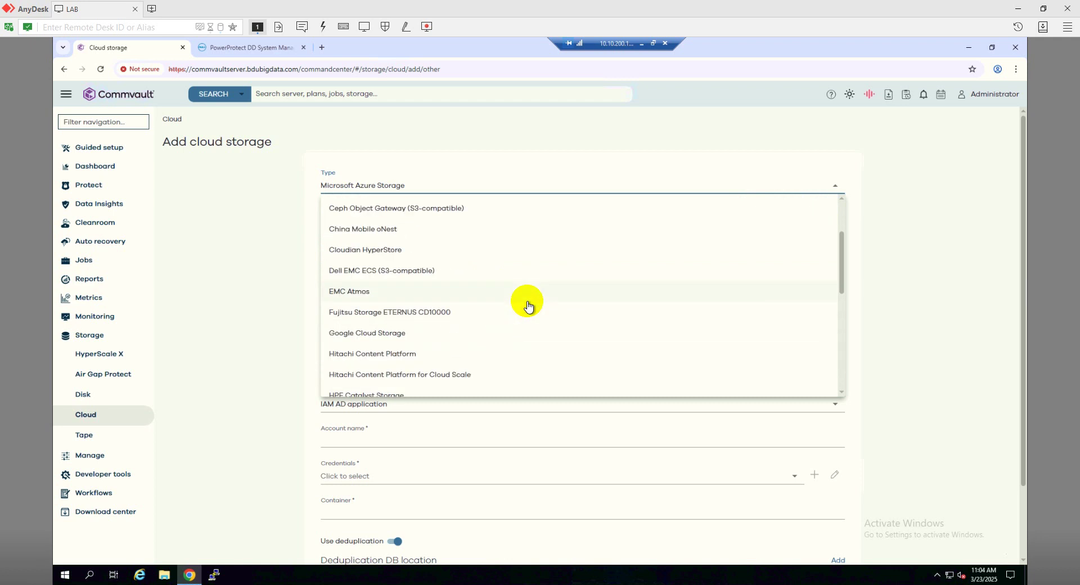
{"action": "scroll", "coordinate": [528, 305], "scroll_direction": "up", "scroll_amount": 2}
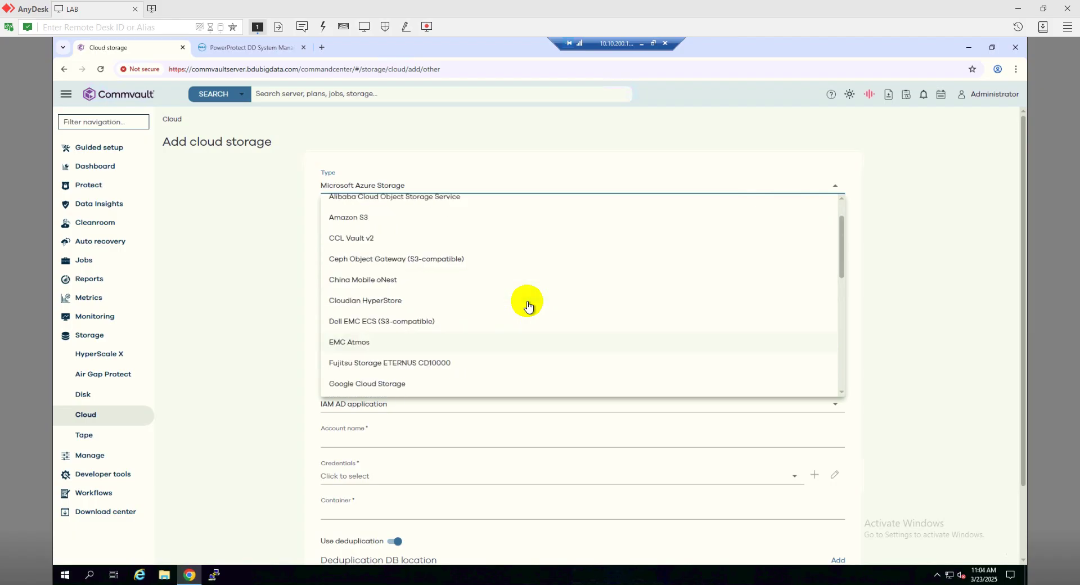
{"action": "scroll", "coordinate": [529, 306], "scroll_direction": "up", "scroll_amount": 2}
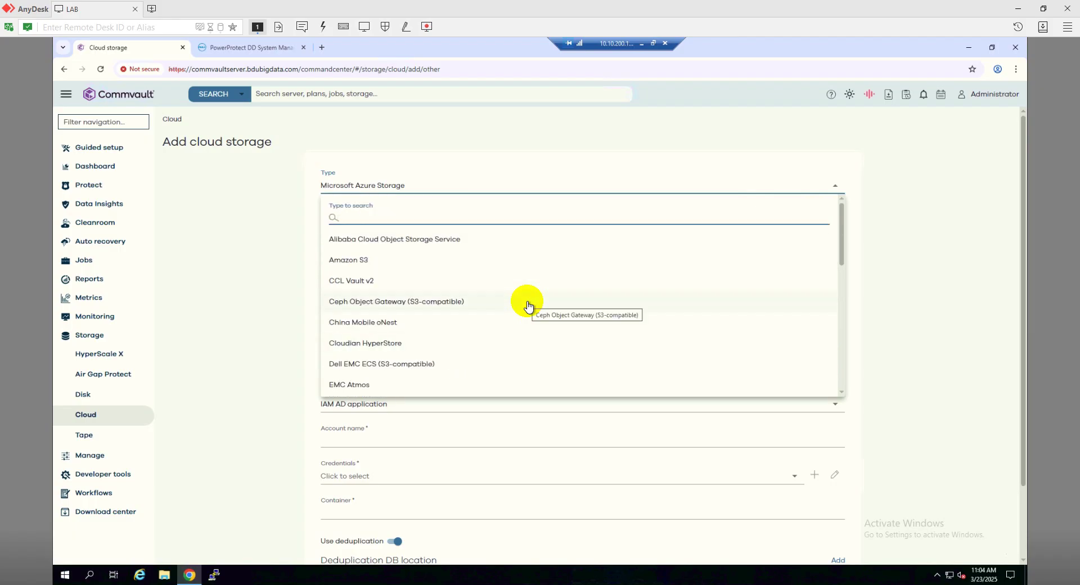
{"action": "scroll", "coordinate": [529, 306], "scroll_direction": "down", "scroll_amount": 2}
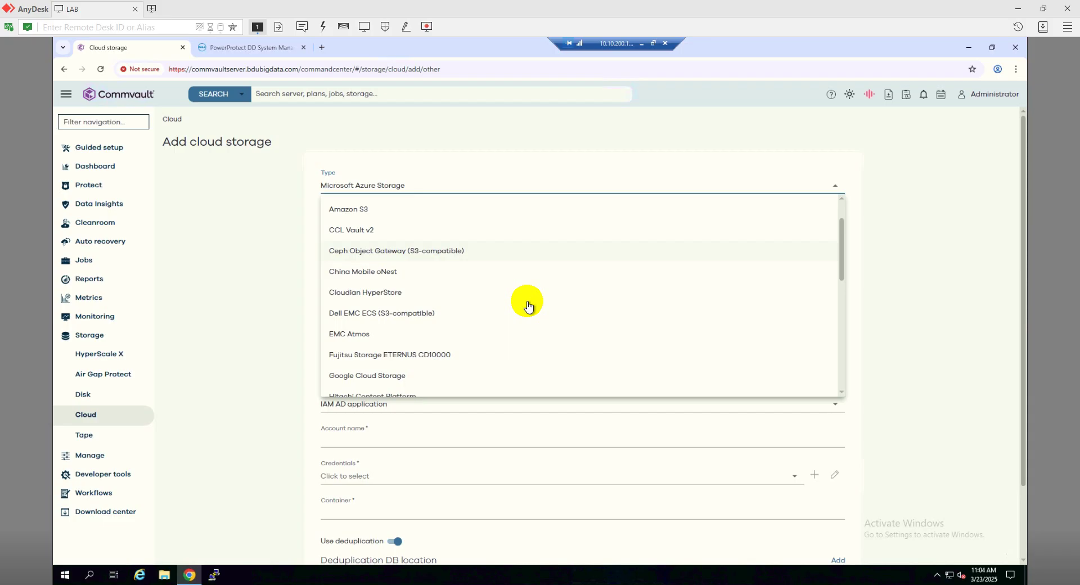
{"action": "scroll", "coordinate": [528, 305], "scroll_direction": "down", "scroll_amount": 2}
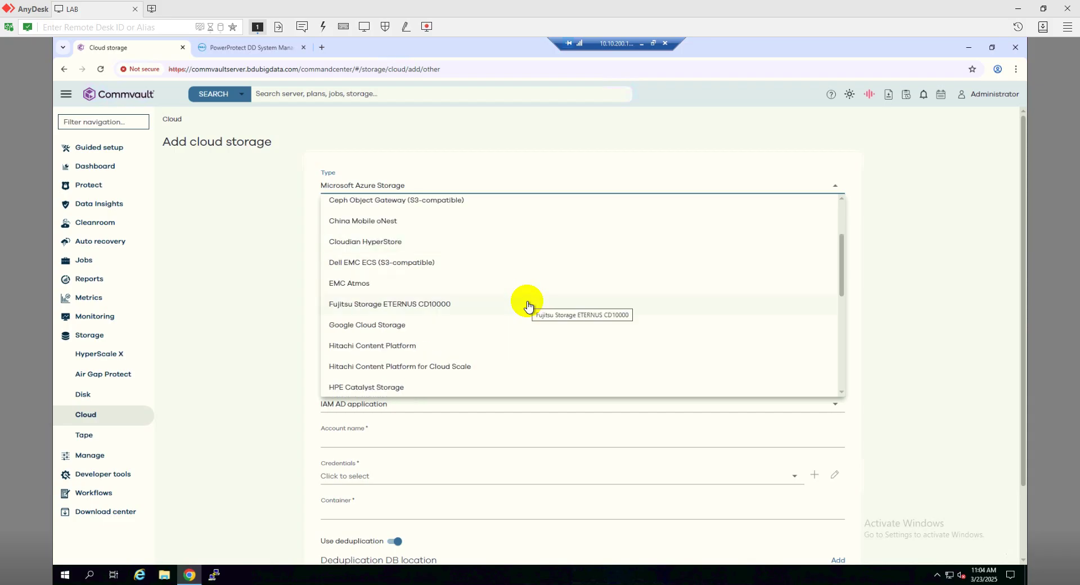
{"action": "scroll", "coordinate": [529, 306], "scroll_direction": "down", "scroll_amount": 4}
{"action": "scroll", "coordinate": [528, 306], "scroll_direction": "down", "scroll_amount": 4}
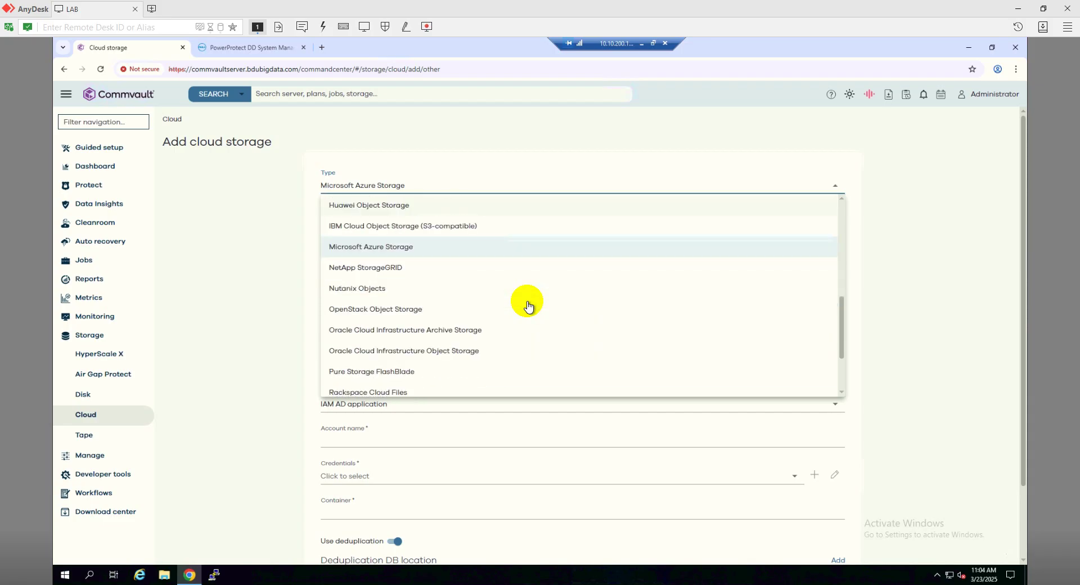
{"action": "scroll", "coordinate": [464, 295], "scroll_direction": "down", "scroll_amount": 3}
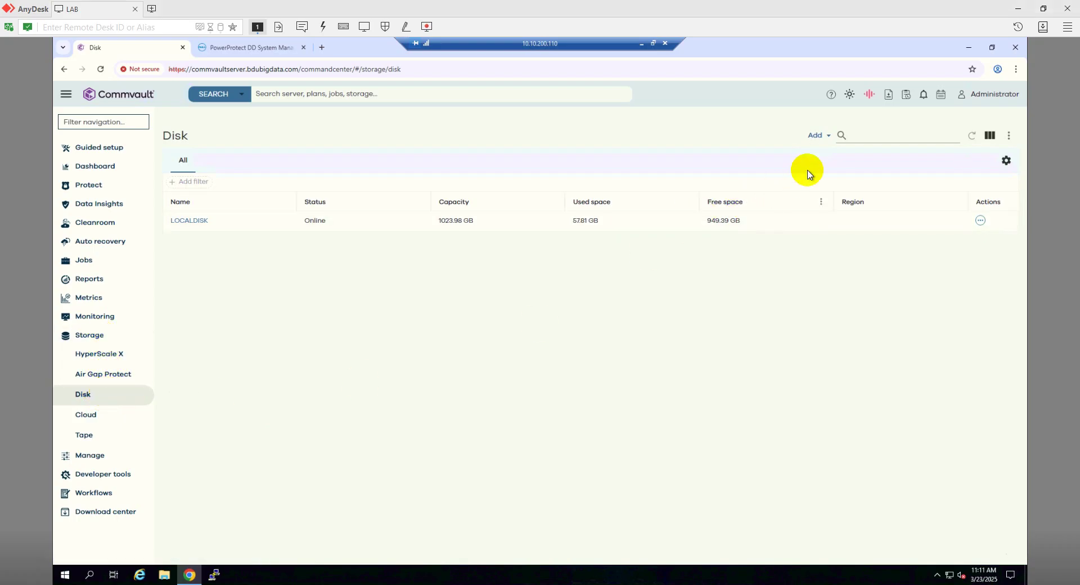
- On the Disk storage page, choose Add > Data Domain Boost storage
{"action": "left_click", "coordinate": [822, 136]}
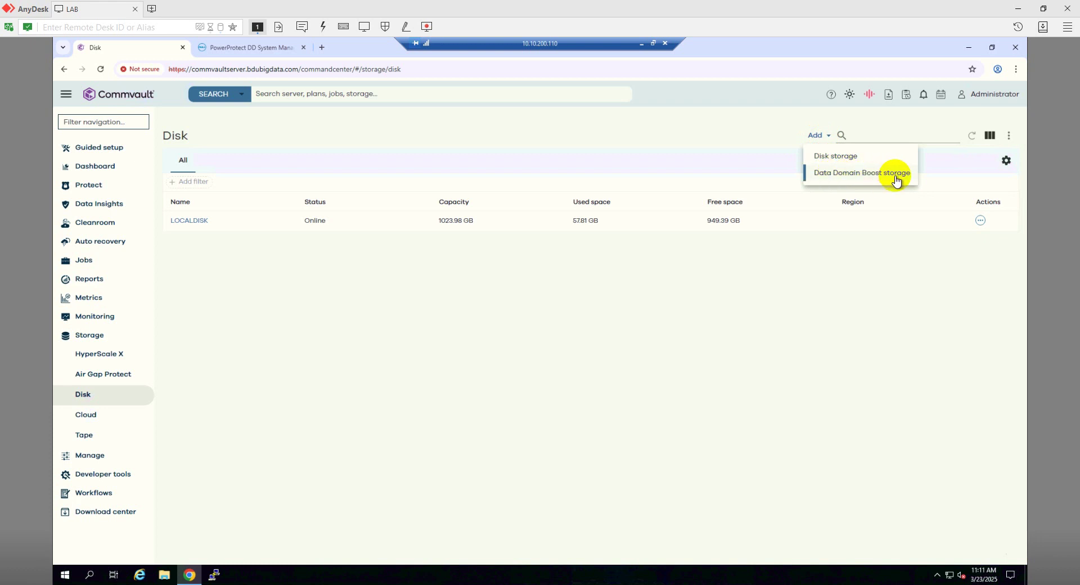
{"action": "left_click", "coordinate": [857, 182]}
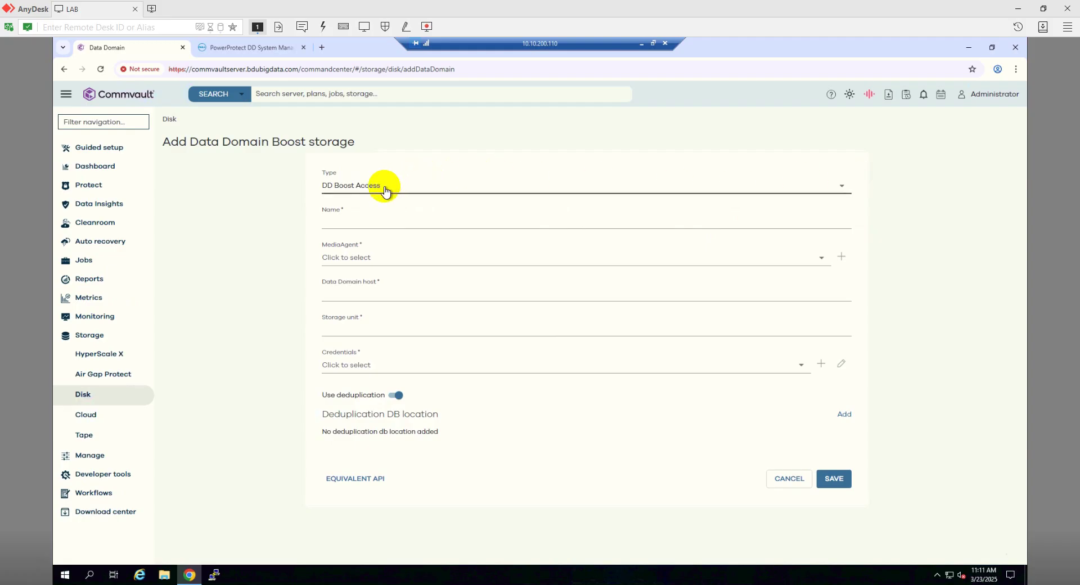
- Set the MediaAgent to commvaultserver and the Data Domain host to 10.10.200.32
{"action": "left_click", "coordinate": [391, 219]}
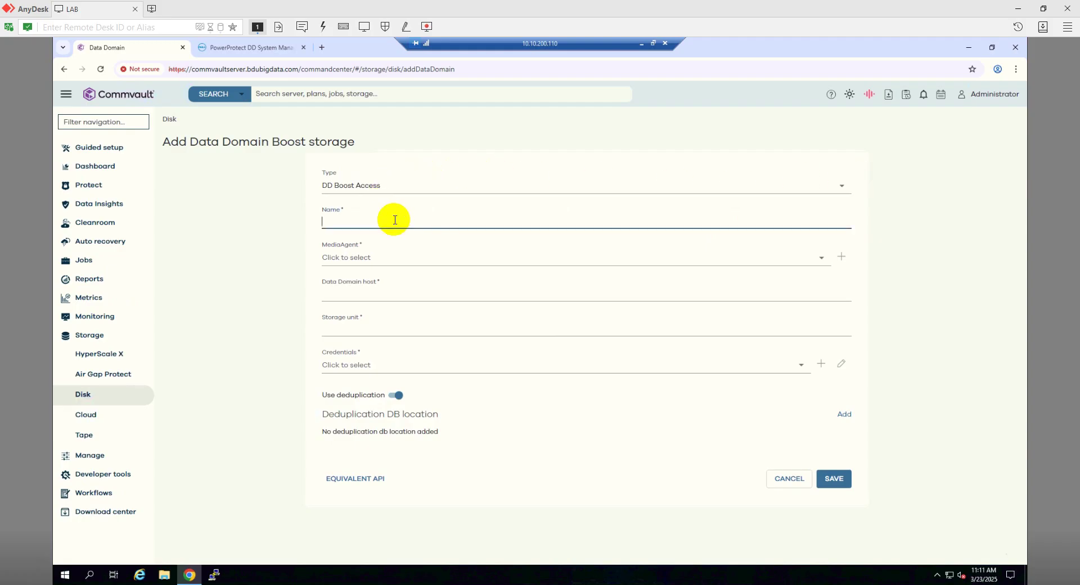
{"action": "left_click", "coordinate": [382, 257]}
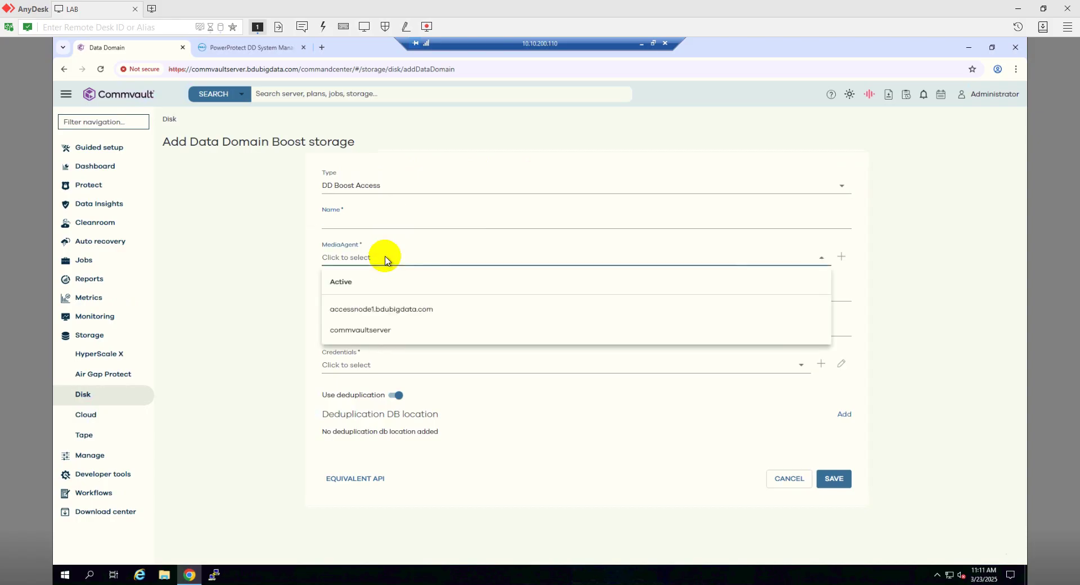
{"action": "left_click", "coordinate": [374, 329]}
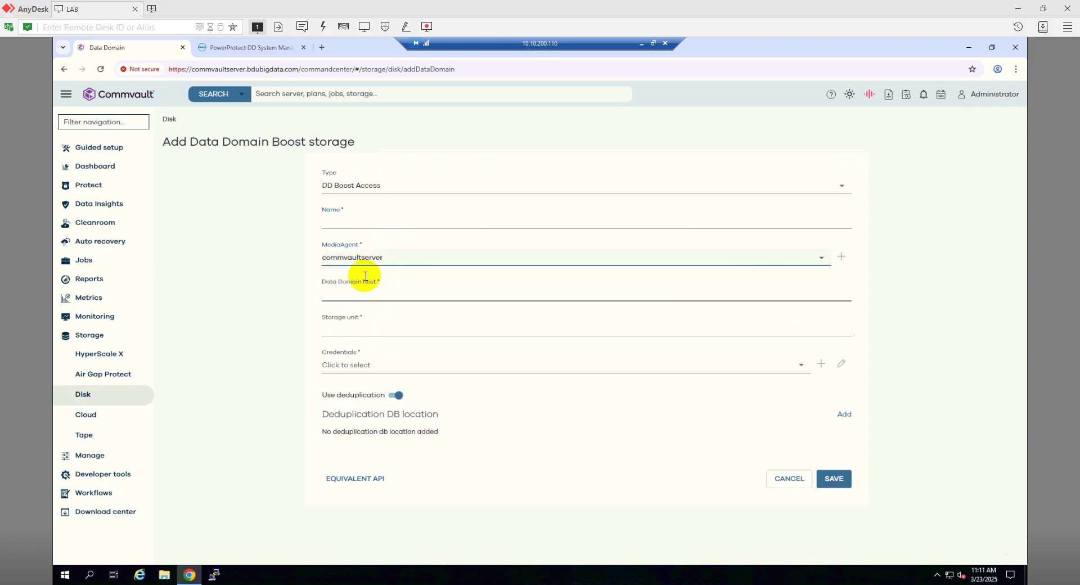
{"action": "left_click", "coordinate": [389, 293]}
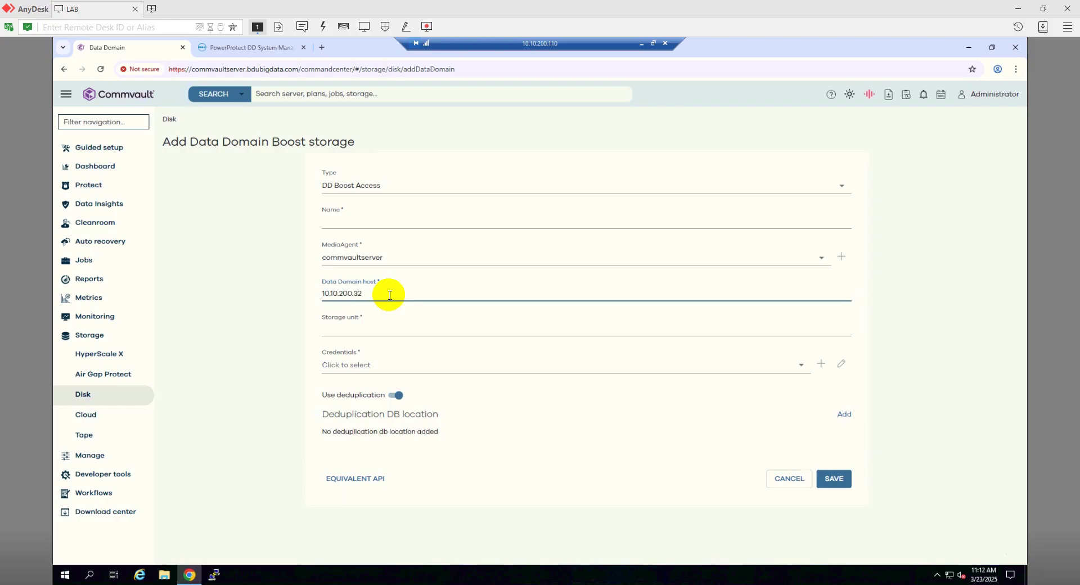
{"action": "left_click", "coordinate": [373, 329]}
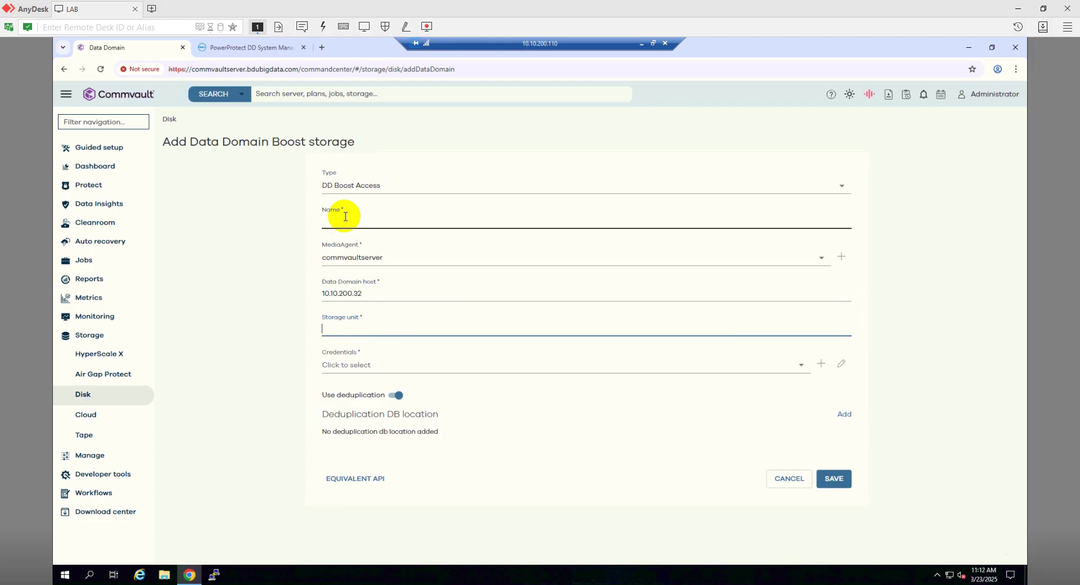
- Log in to PowerProtect DD System Manager with the system account username and password
{"action": "left_click", "coordinate": [255, 47]}
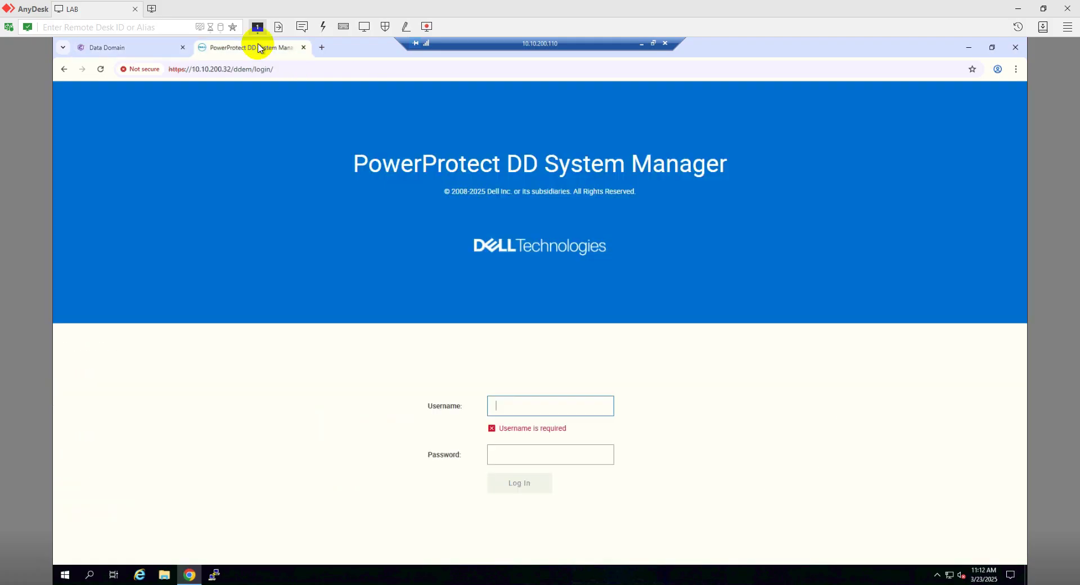
{"action": "left_click", "coordinate": [503, 403]}
{"action": "type", "text": "sysadmin"}
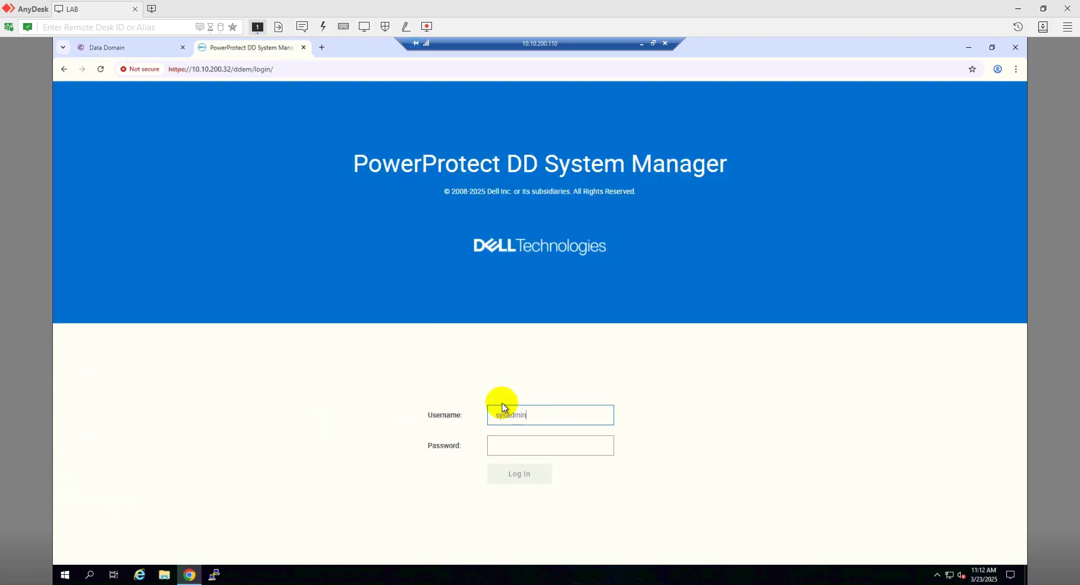
{"action": "key", "text": "Tab"}
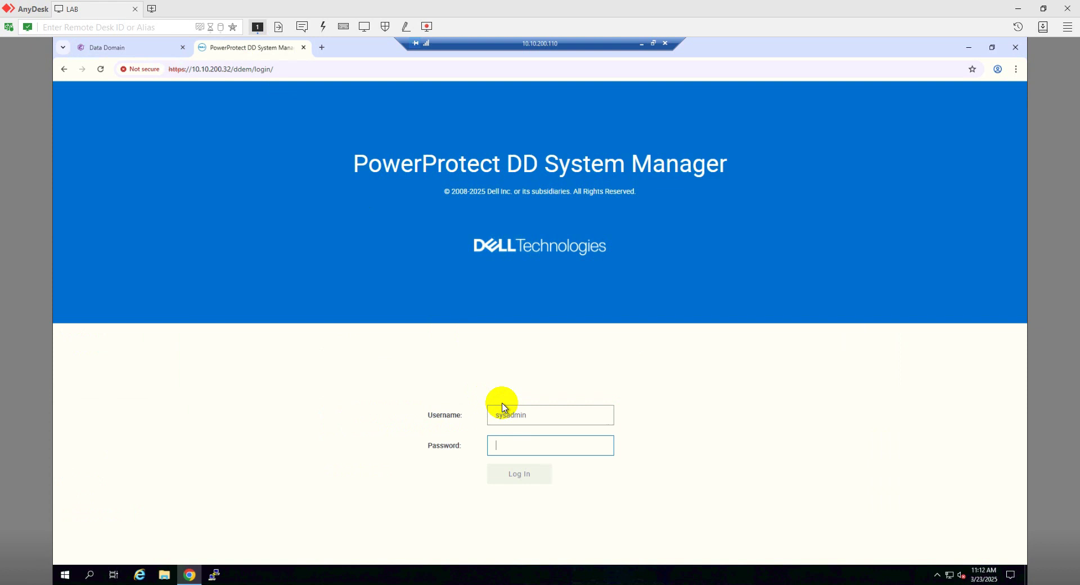
{"action": "type", "text": "a"}
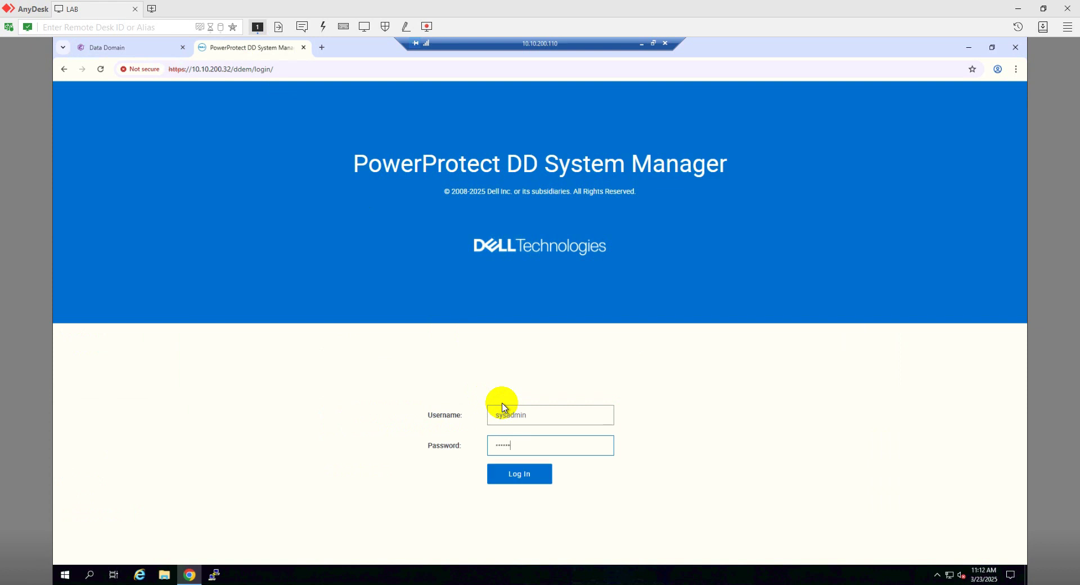
{"action": "type", "text": "a"}
{"action": "key", "text": "Return"}
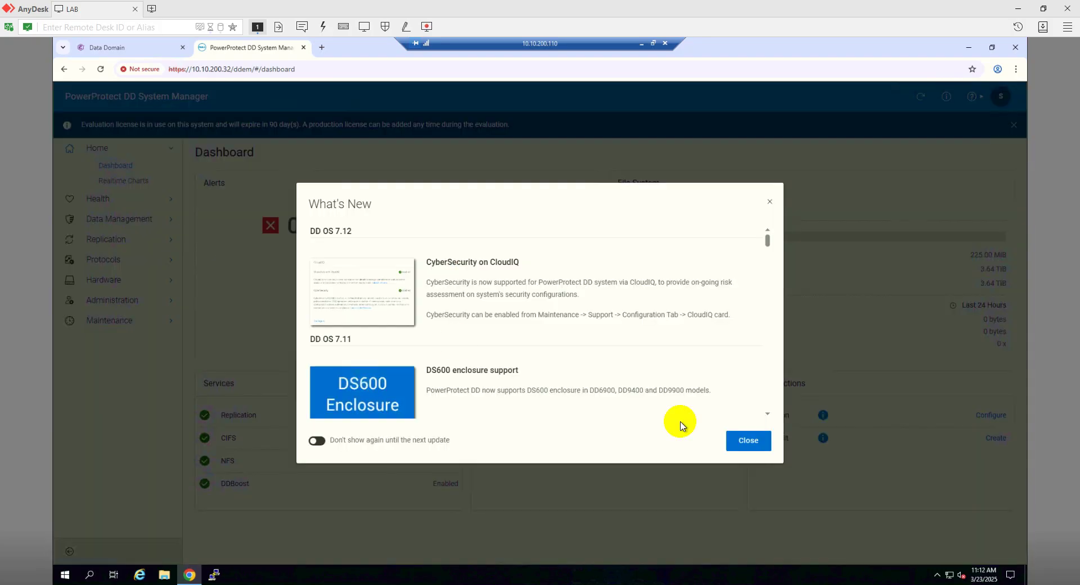
- Open Protocols > DD Boost > Storage Units and copy the name ddbooststorage1
{"action": "left_click", "coordinate": [740, 443]}
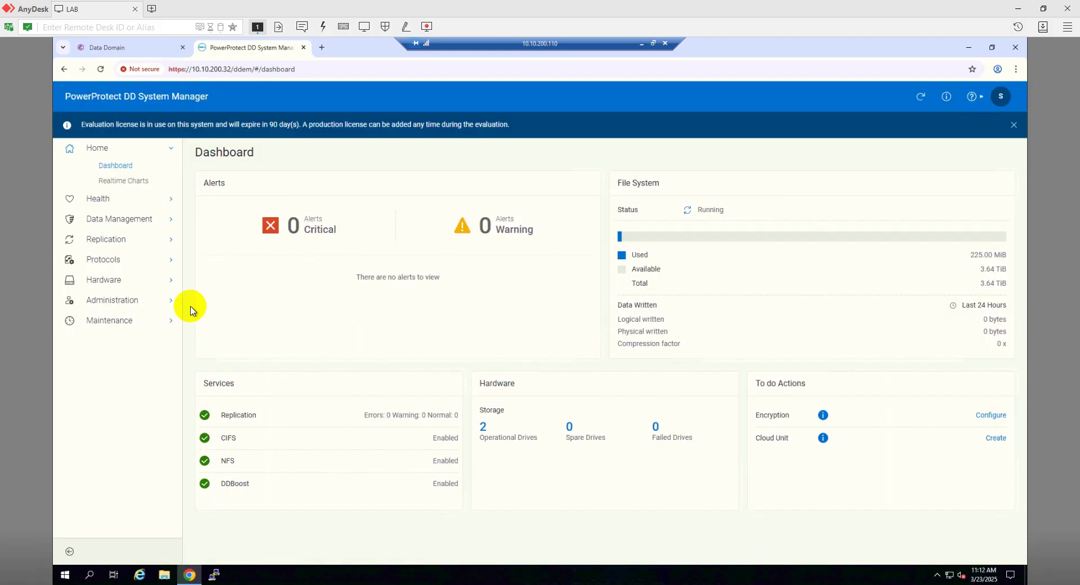
{"action": "left_click", "coordinate": [109, 260]}
{"action": "left_click", "coordinate": [113, 276]}
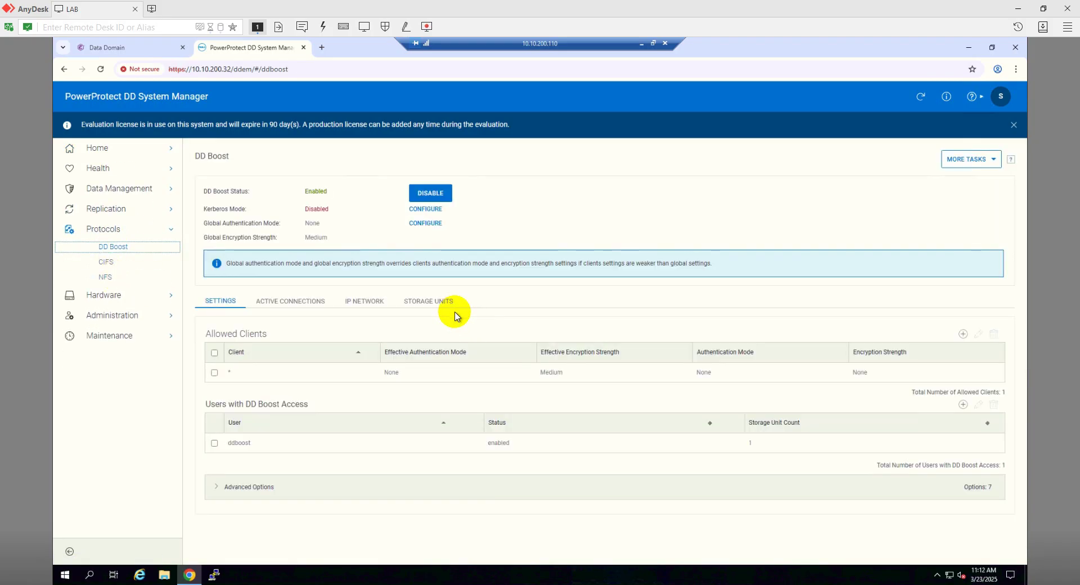
{"action": "left_click", "coordinate": [448, 306]}
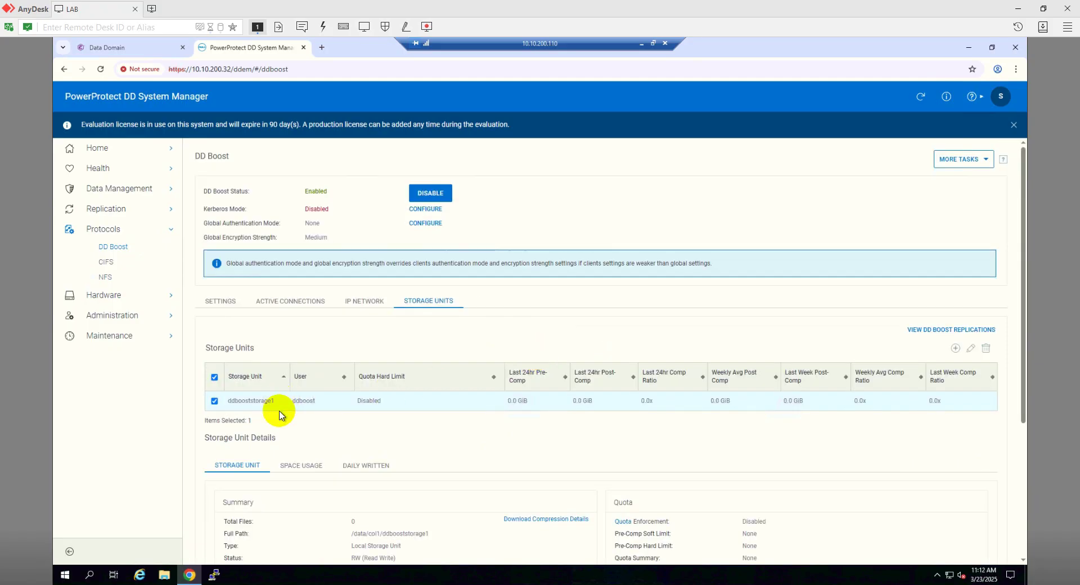
{"action": "left_click", "coordinate": [260, 408]}
{"action": "double_click", "coordinate": [260, 407]}
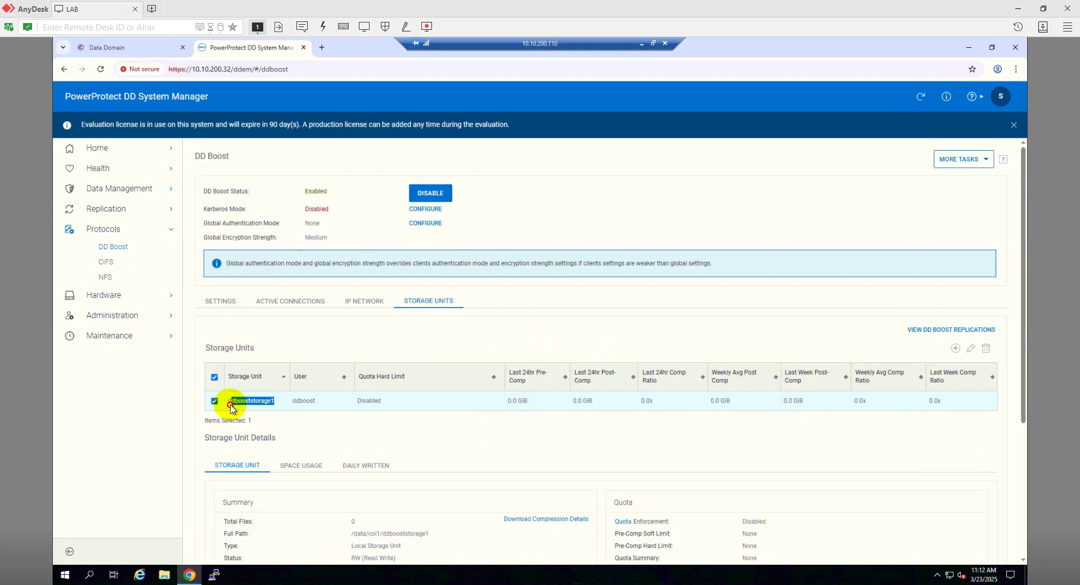
{"action": "right_click", "coordinate": [232, 409]}
{"action": "left_click", "coordinate": [248, 415]}
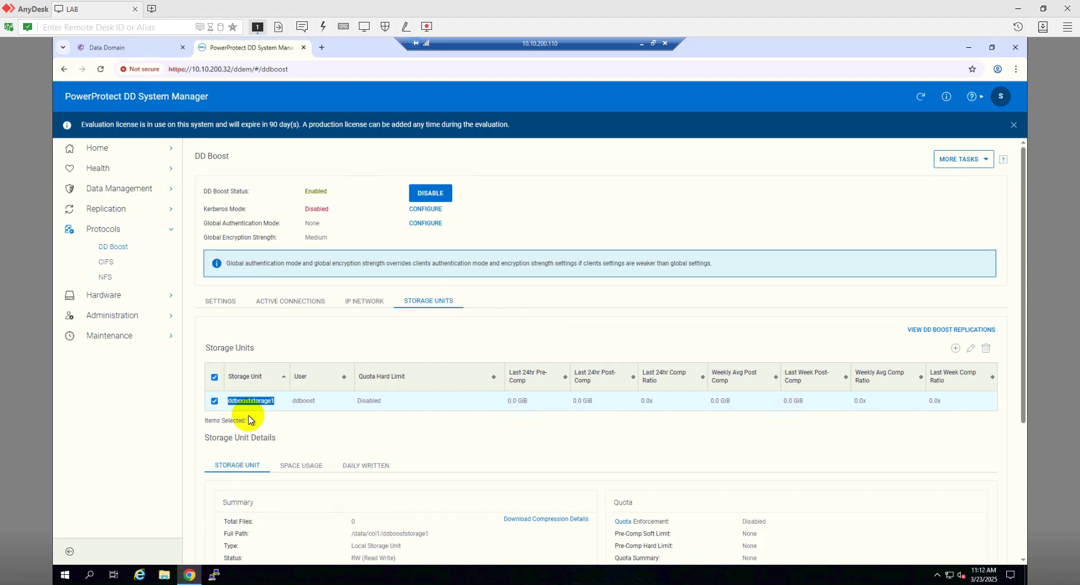
- Paste ddbooststorage1 into the Commvault add-storage form's Storage unit field
{"action": "left_click", "coordinate": [145, 47]}
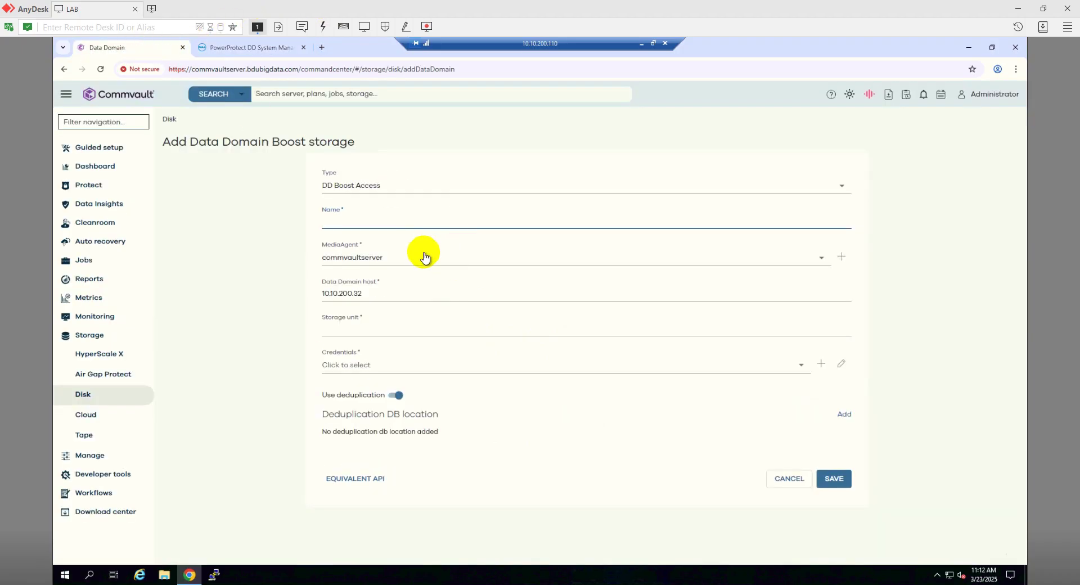
{"action": "left_click", "coordinate": [360, 329]}
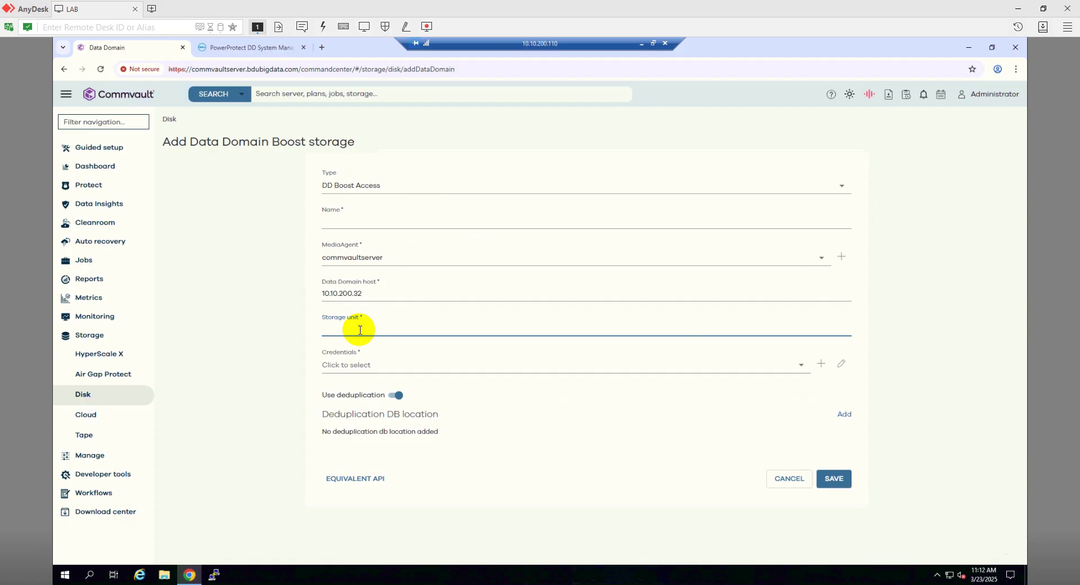
{"action": "key", "text": "ctrl+v"}
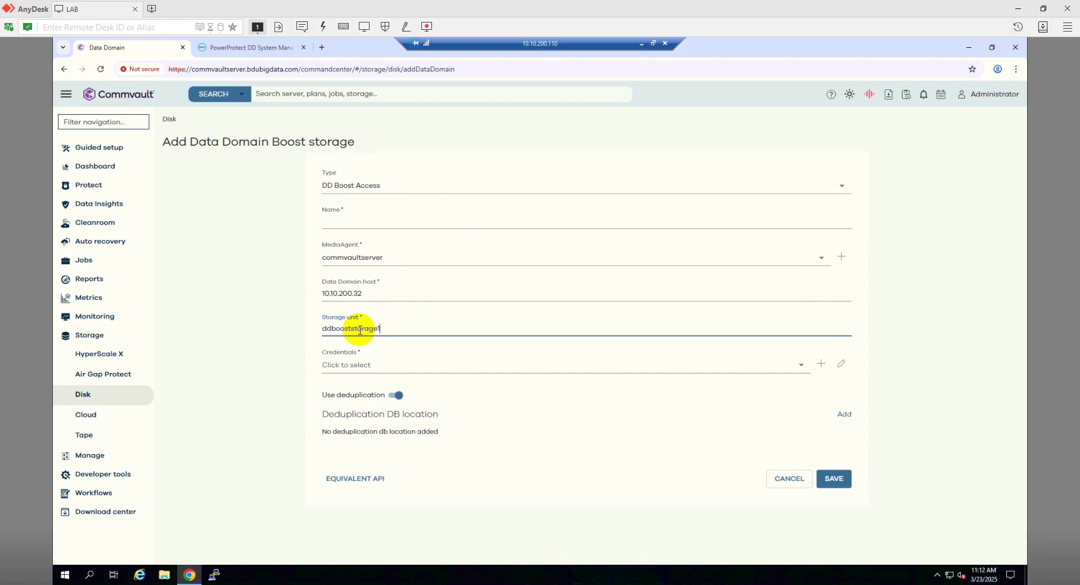
- Create and save a new credential named datadomain for the DD Boost user
{"action": "left_click", "coordinate": [396, 366]}
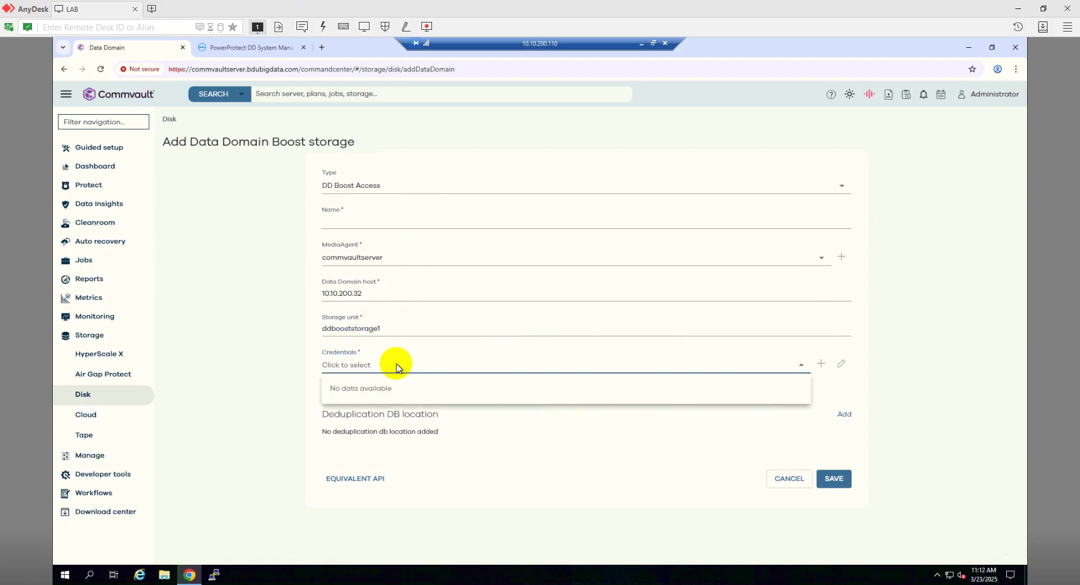
{"action": "left_click", "coordinate": [821, 366]}
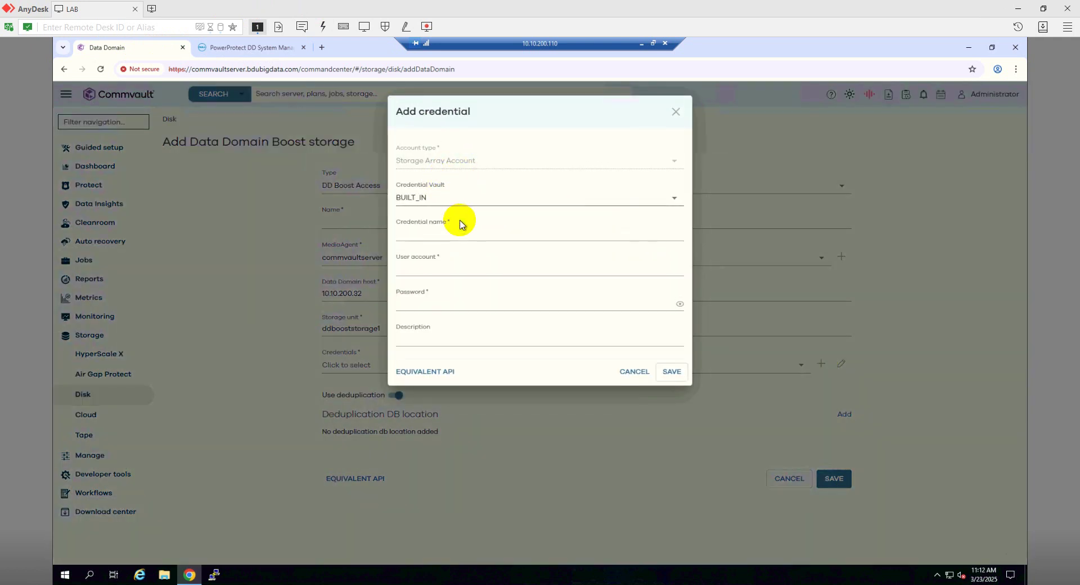
{"action": "left_click", "coordinate": [458, 233]}
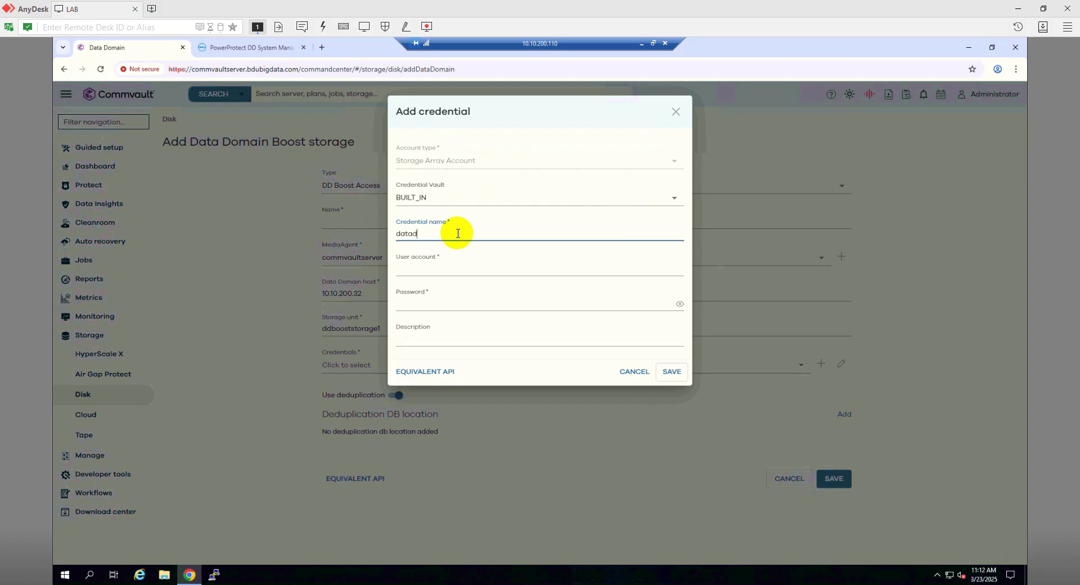
{"action": "type", "text": "datadomain"}
{"action": "key", "text": "Tab"}
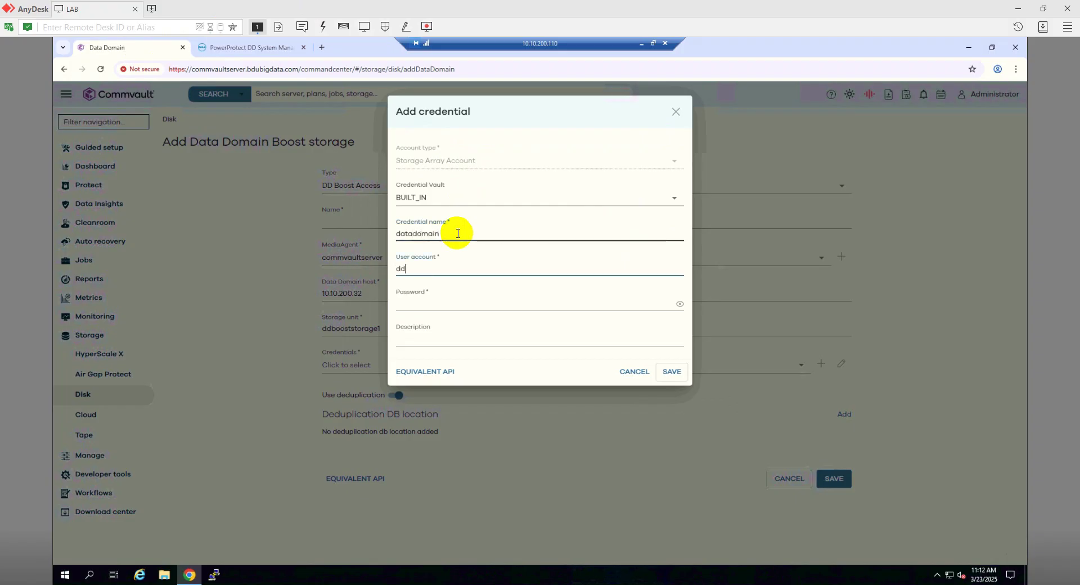
{"action": "key", "text": "Tab"}
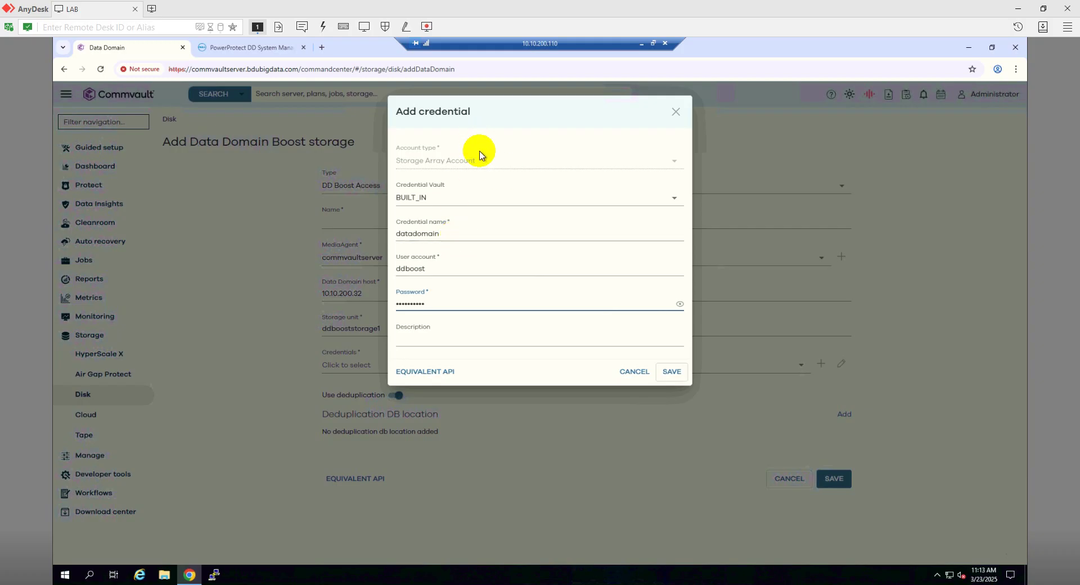
{"action": "left_click", "coordinate": [667, 376]}
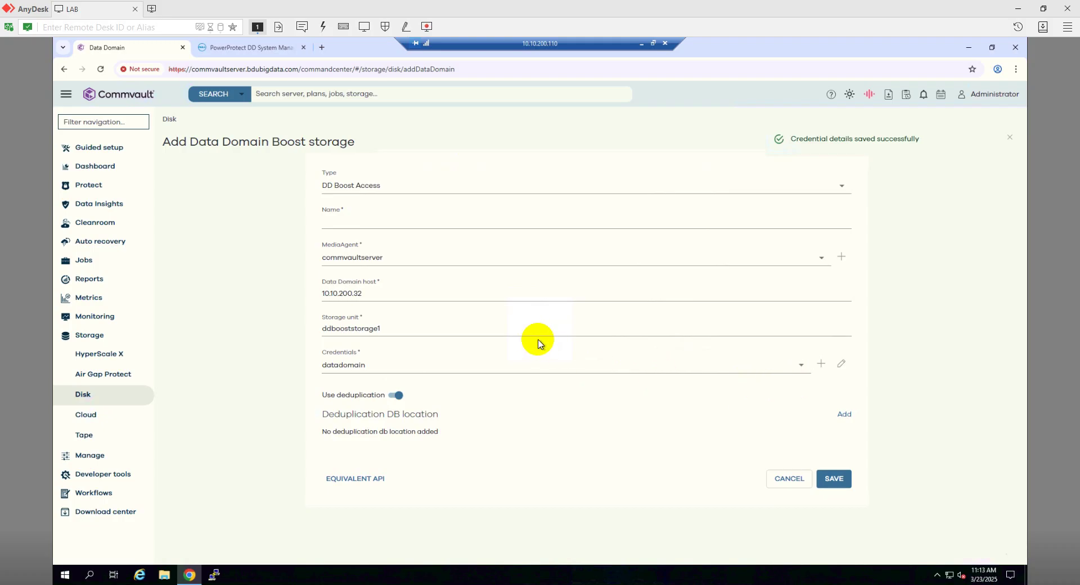
- Name the storage dcdd.bdubigdata.com and add deduplication DB location E:\DEDUPELICATION on commvaultserver
{"action": "left_click", "coordinate": [423, 219]}
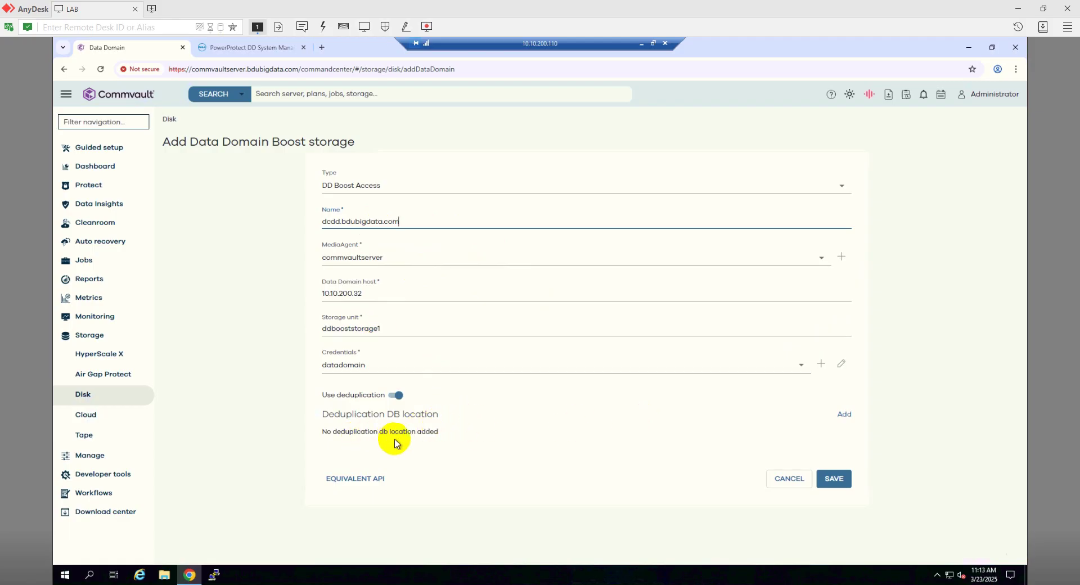
{"action": "left_click", "coordinate": [843, 417]}
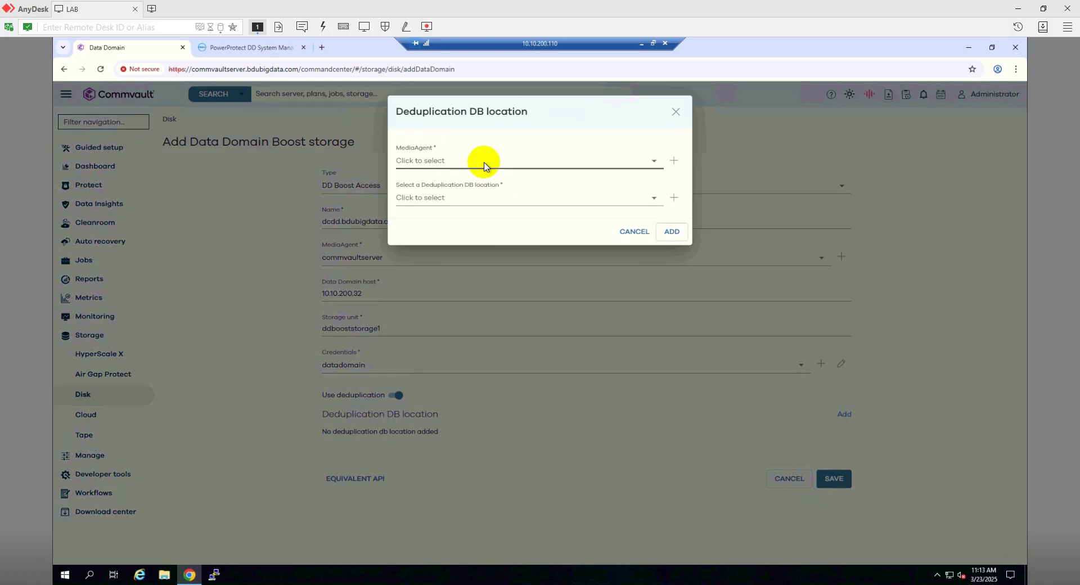
{"action": "left_click", "coordinate": [484, 161]}
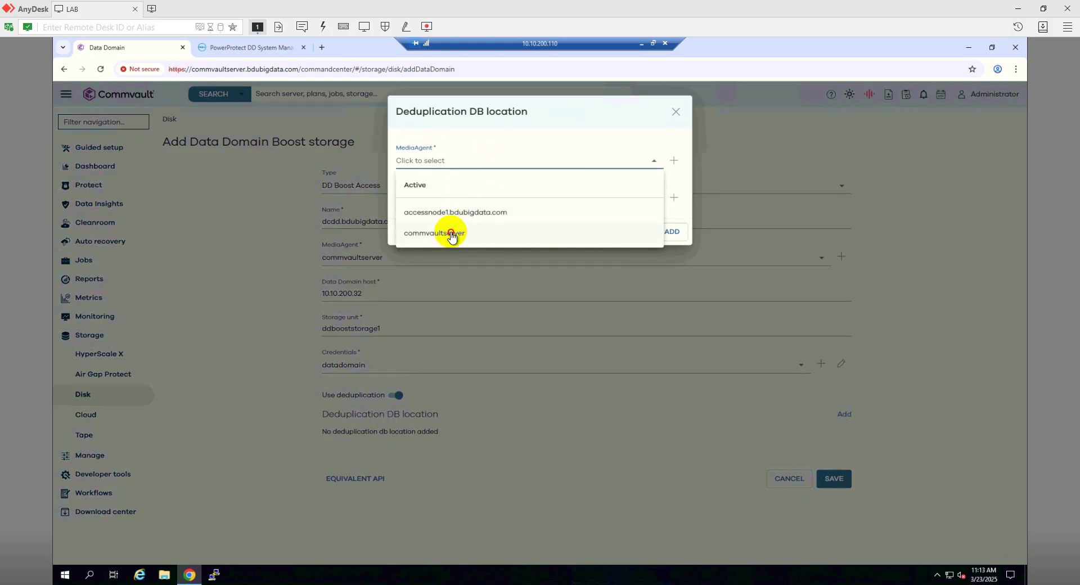
{"action": "left_click", "coordinate": [451, 234]}
{"action": "left_click", "coordinate": [452, 202]}
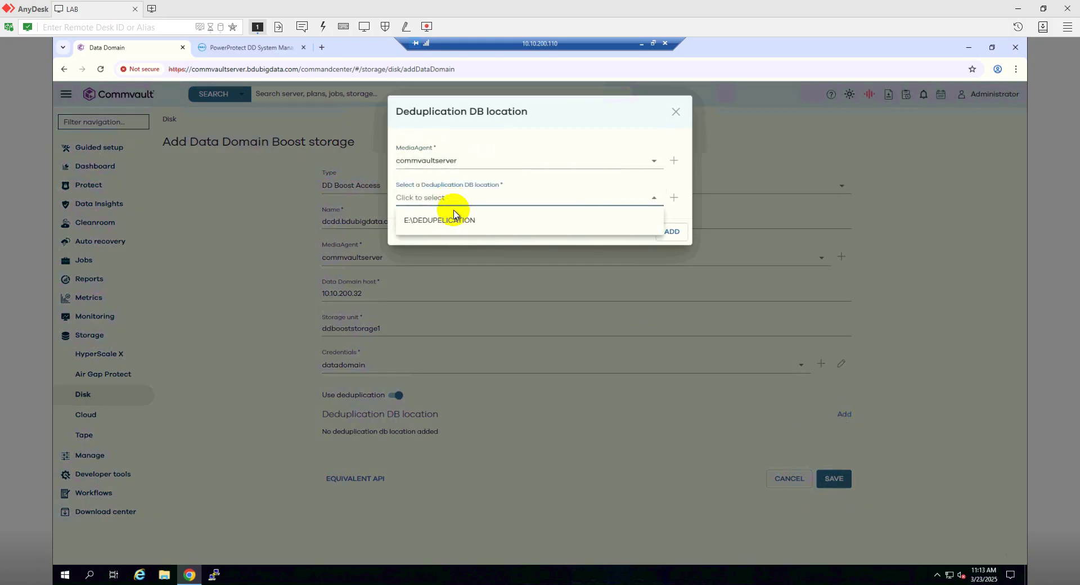
{"action": "left_click", "coordinate": [453, 219]}
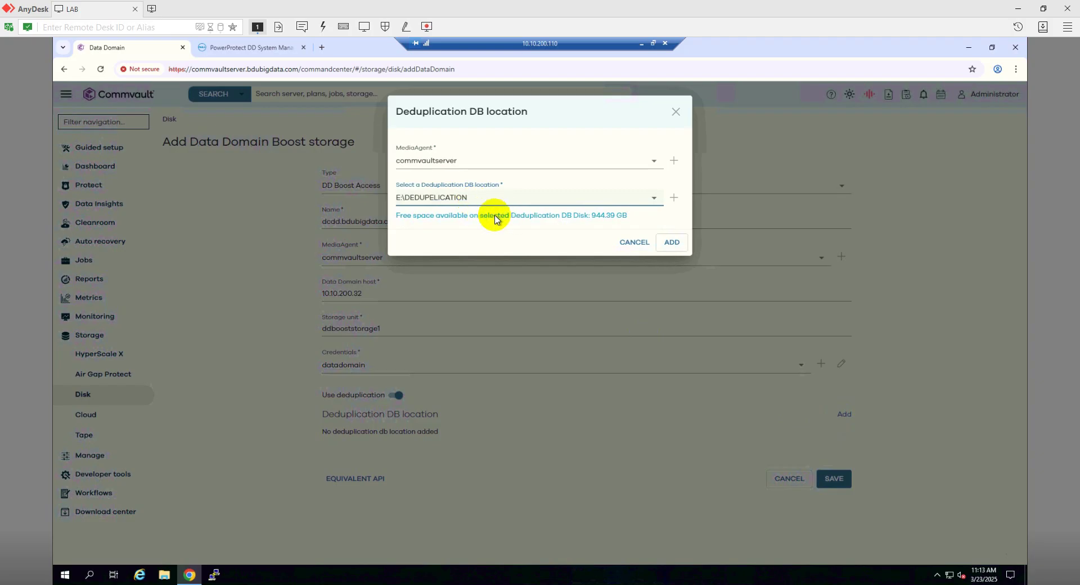
{"action": "left_click", "coordinate": [670, 243]}
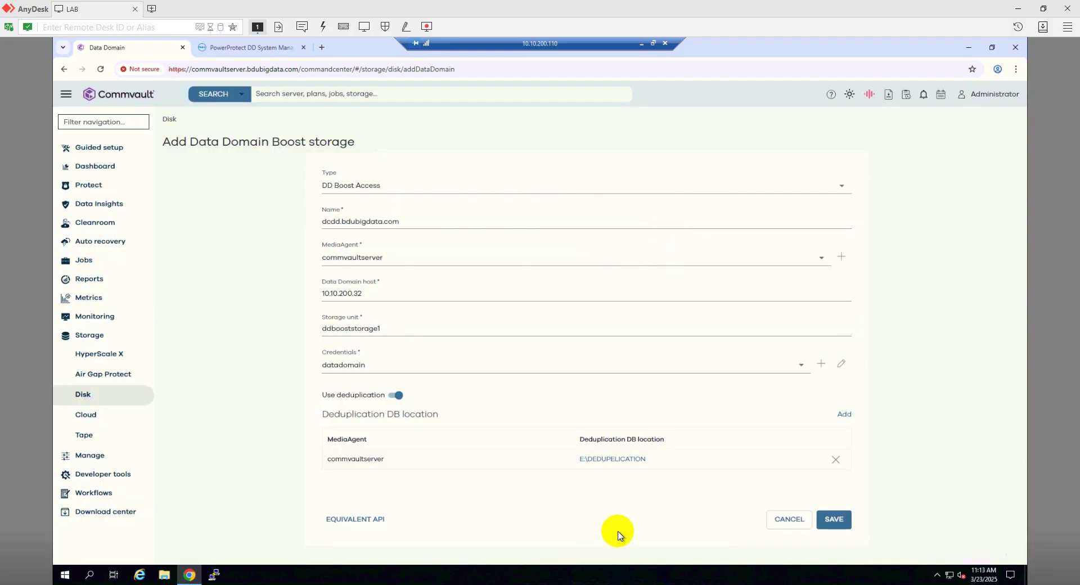
- Replace the storage name with ddbooststorage1 and save the DD Boost storage
{"action": "left_click", "coordinate": [833, 520]}
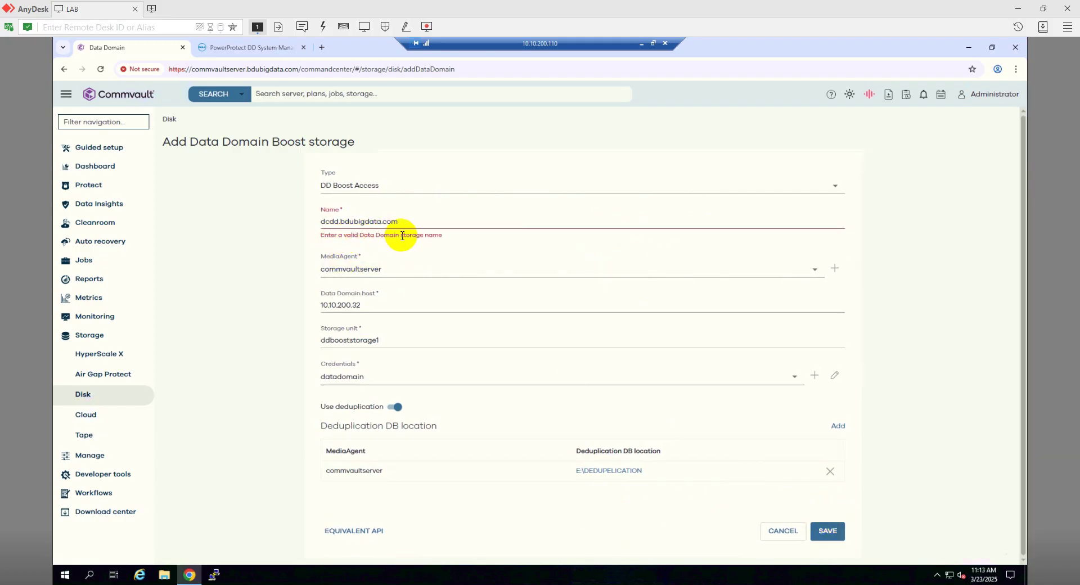
{"action": "left_click_drag", "start_coordinate": [386, 341], "coordinate": [301, 346]}
{"action": "key", "text": "ctrl+c"}
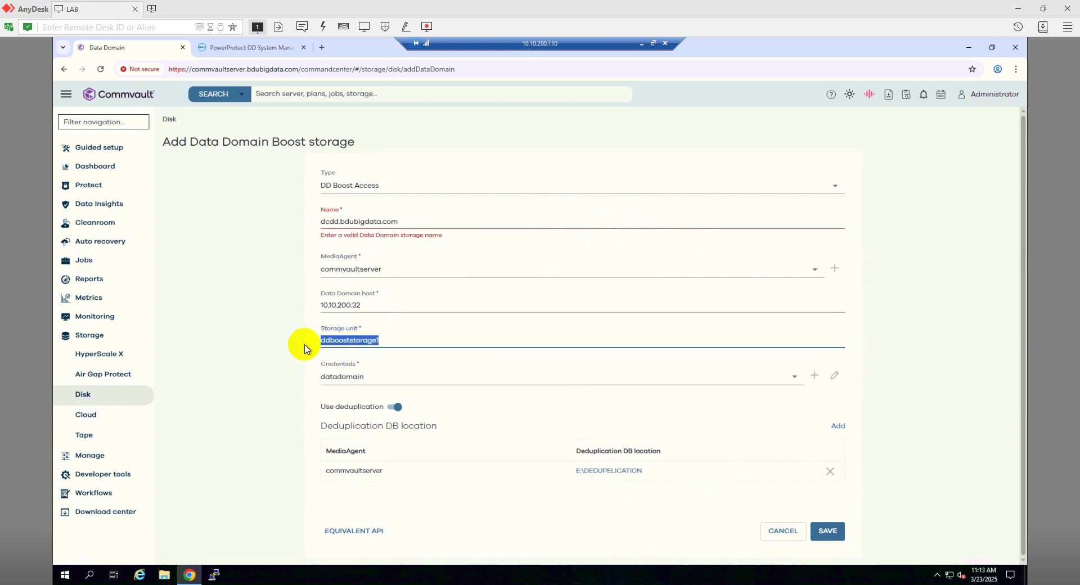
{"action": "left_click_drag", "start_coordinate": [410, 222], "coordinate": [317, 225]}
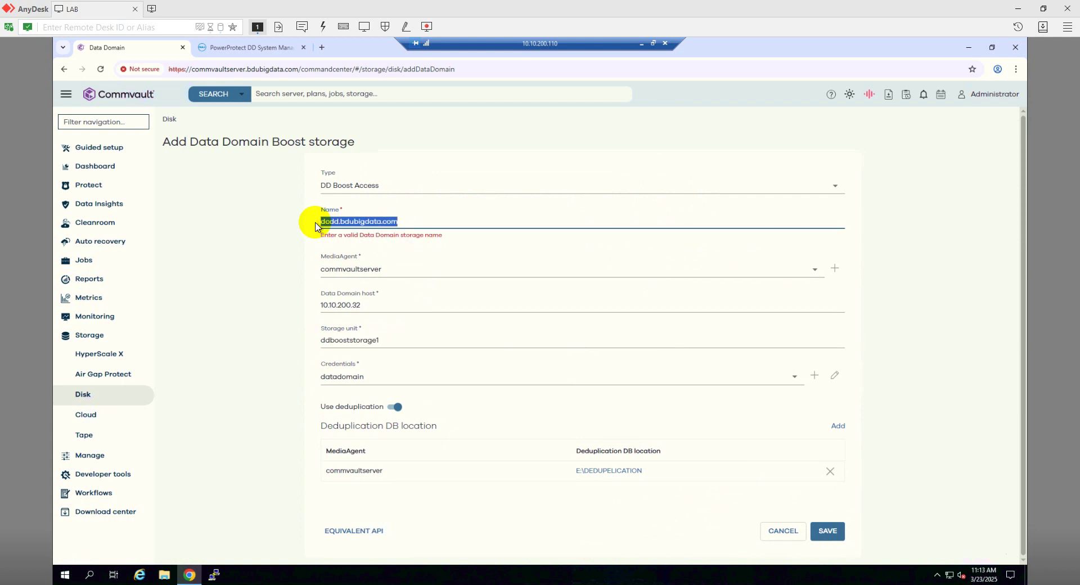
{"action": "key", "text": "ctrl+v"}
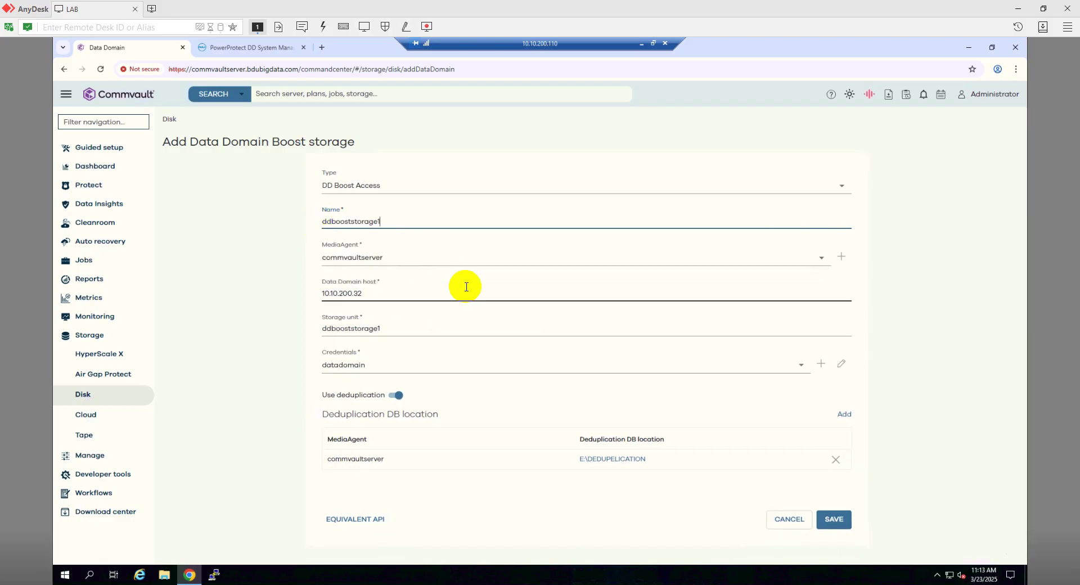
{"action": "left_click", "coordinate": [837, 519]}
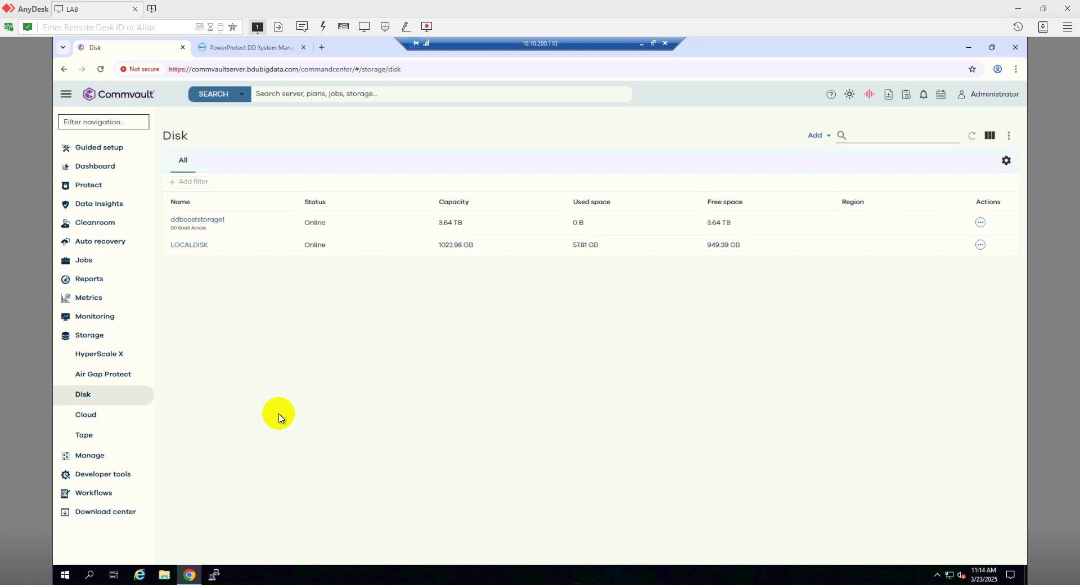
- Check ddbooststorage1's space usage in DD System Manager, then return to Commvault's Disk page
{"action": "left_click", "coordinate": [249, 48]}
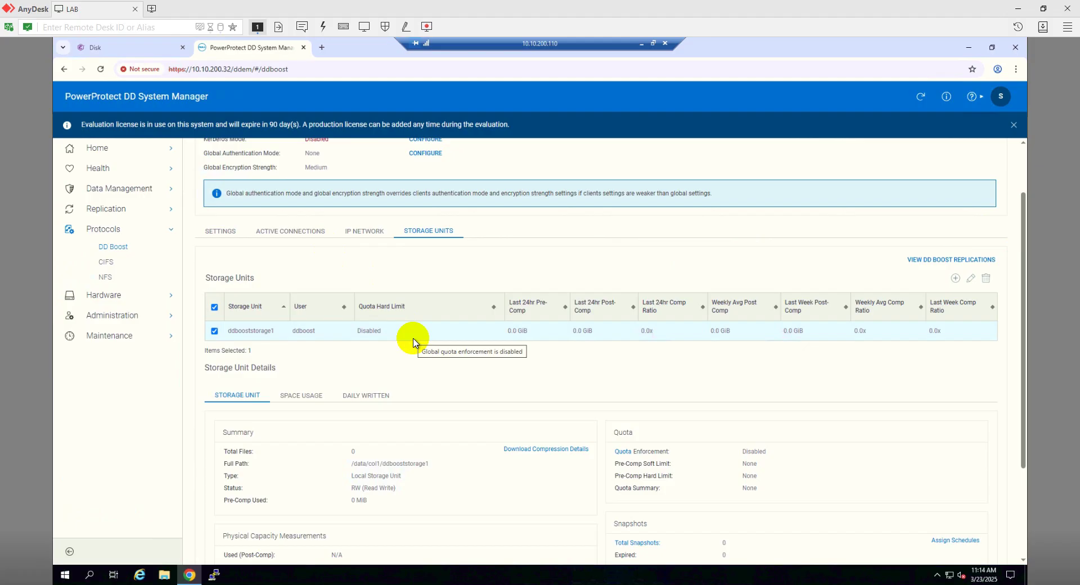
{"action": "left_click", "coordinate": [313, 394]}
{"action": "scroll", "coordinate": [409, 373], "scroll_direction": "down", "scroll_amount": 2}
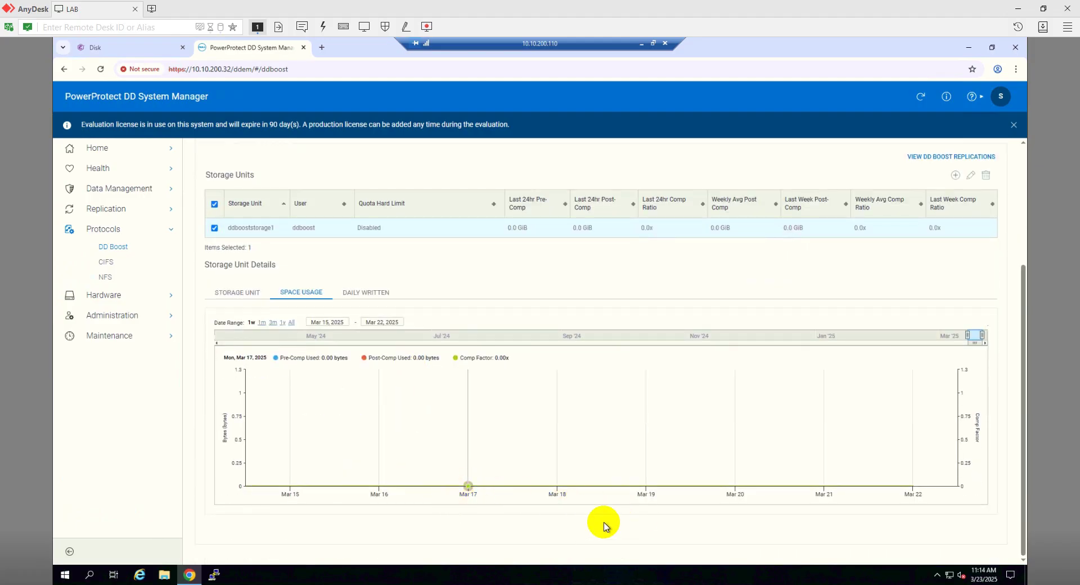
{"action": "left_click", "coordinate": [235, 297]}
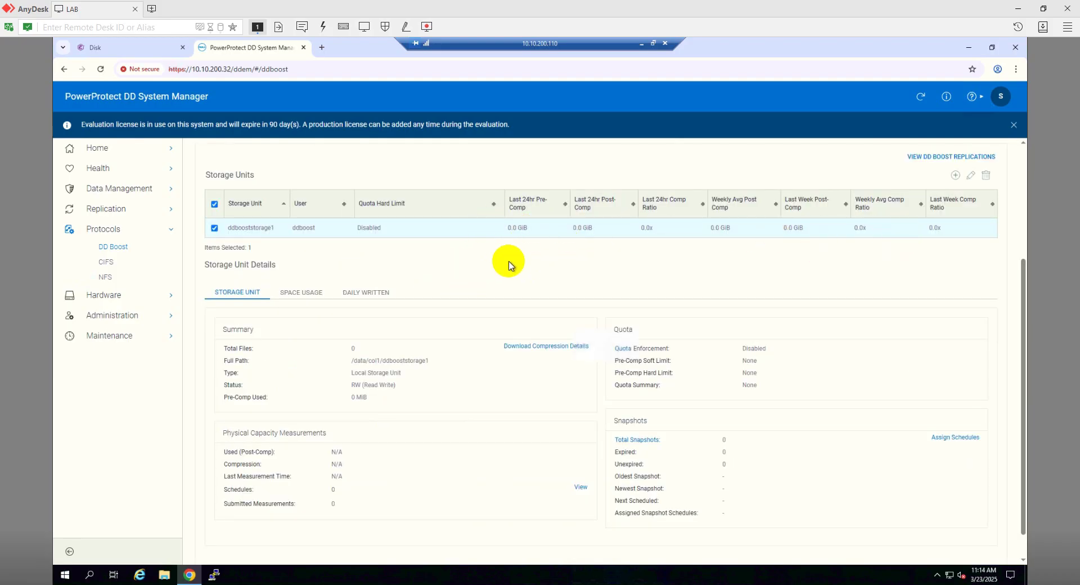
{"action": "left_click", "coordinate": [117, 46]}
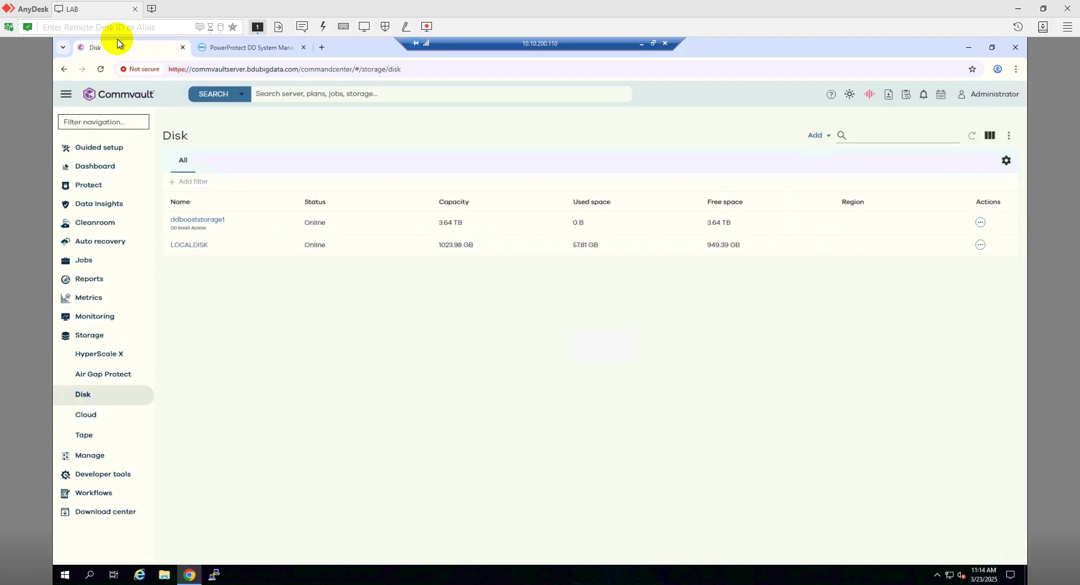
- Start a new Server backup plan named DataDomain from Manage > Plans
{"action": "left_click", "coordinate": [104, 190]}
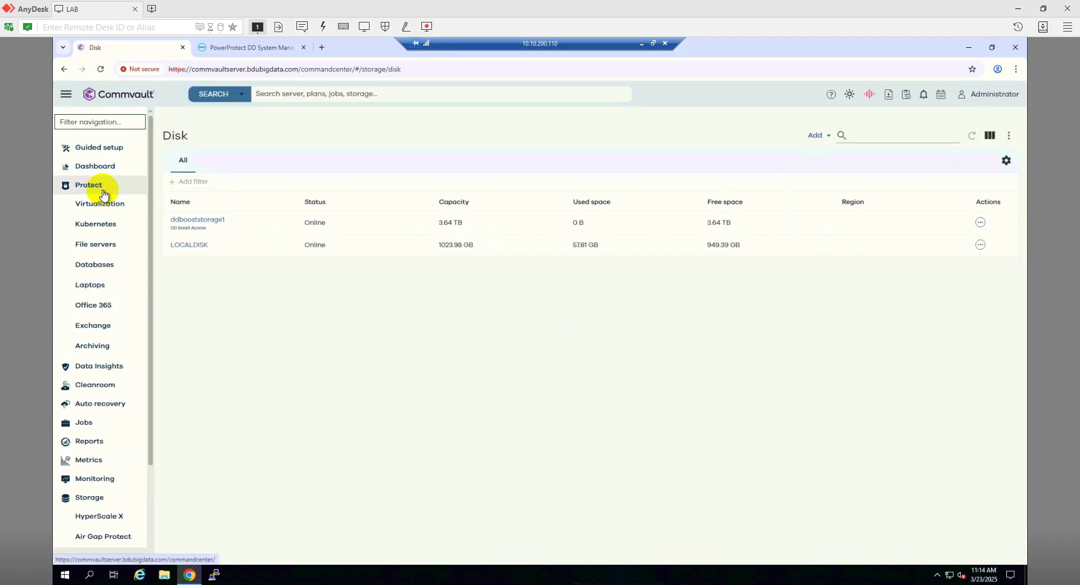
{"action": "scroll", "coordinate": [118, 445], "scroll_direction": "down", "scroll_amount": 2}
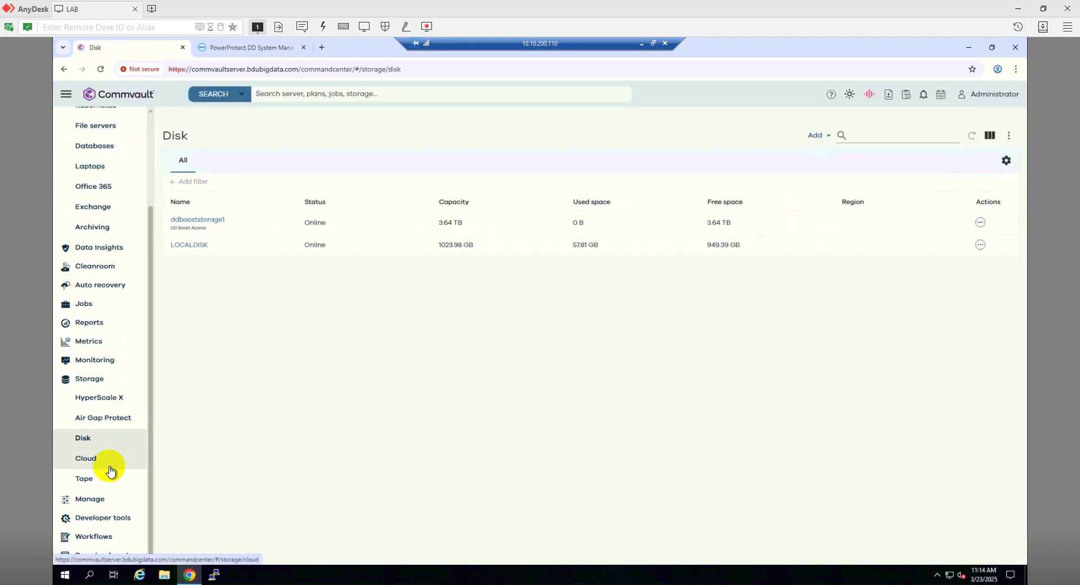
{"action": "left_click", "coordinate": [102, 502]}
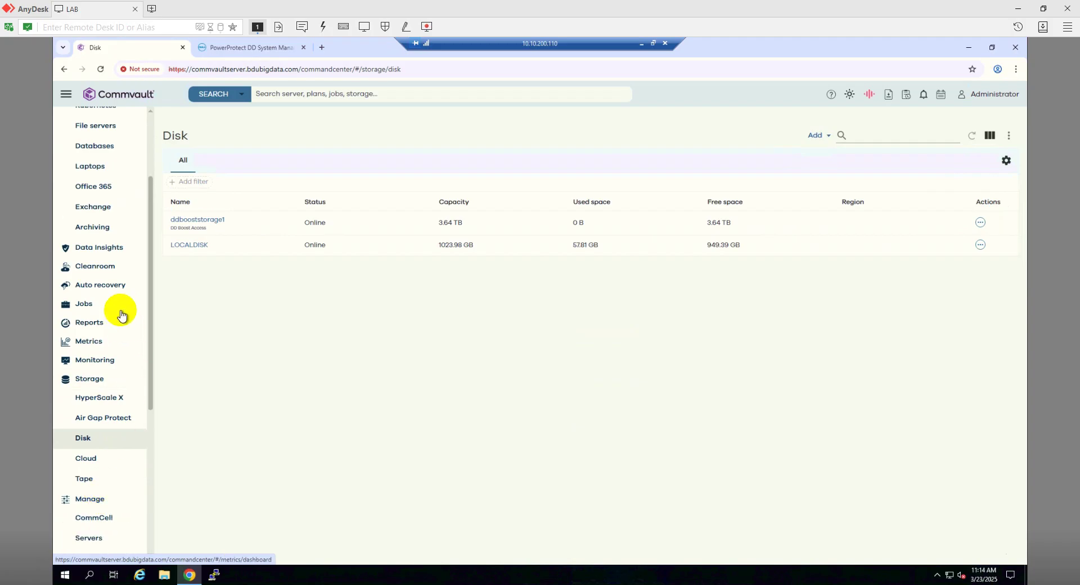
{"action": "scroll", "coordinate": [115, 316], "scroll_direction": "down", "scroll_amount": 3}
{"action": "left_click", "coordinate": [86, 396]}
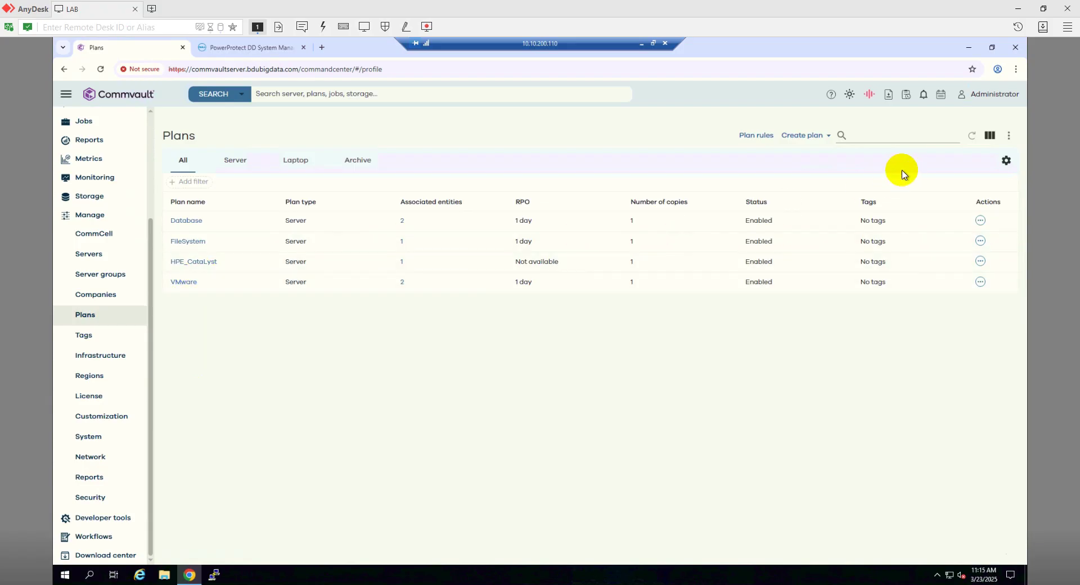
{"action": "left_click", "coordinate": [809, 138]}
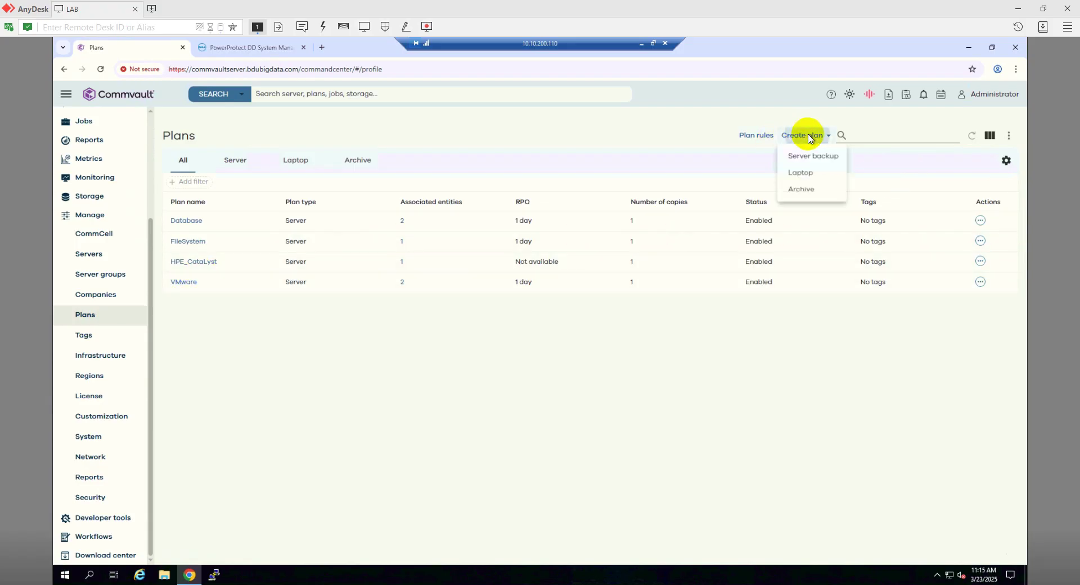
{"action": "left_click", "coordinate": [810, 159]}
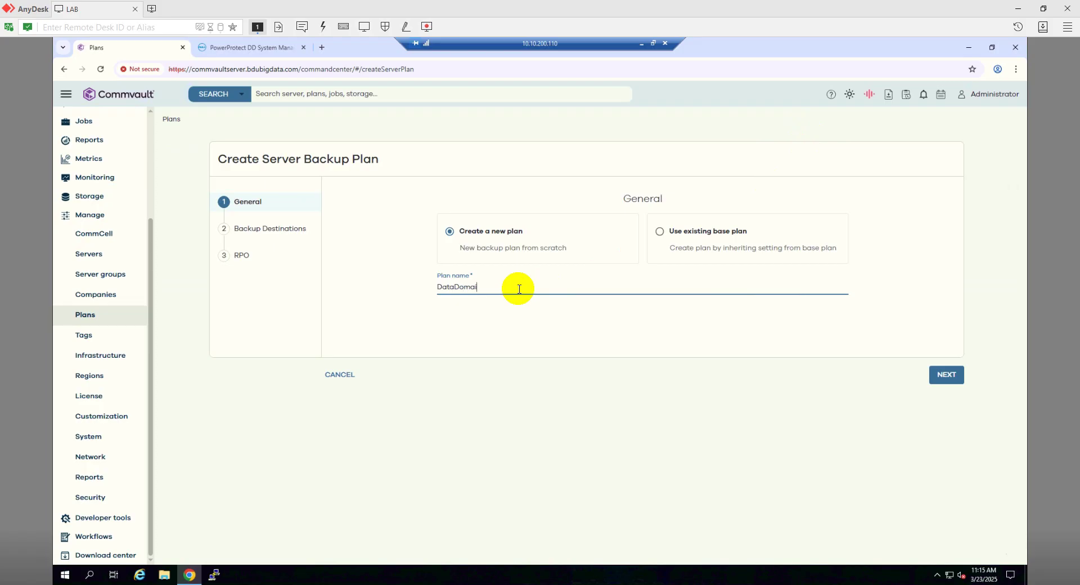
{"action": "left_click", "coordinate": [939, 376]}
- Add a Primary copy on ddbooststorage1 with 1 week retention
{"action": "left_click", "coordinate": [471, 245]}
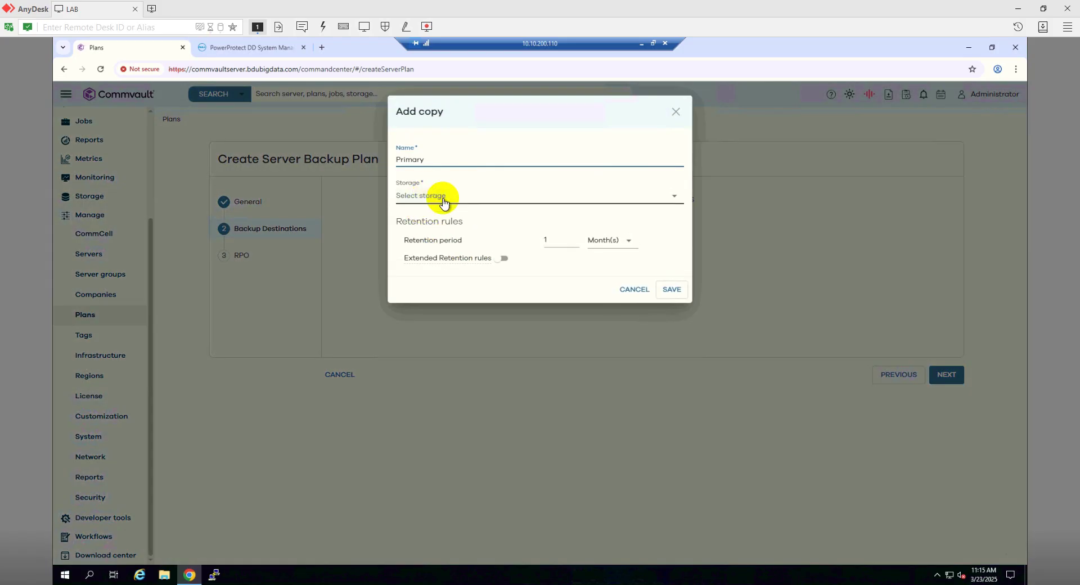
{"action": "left_click", "coordinate": [441, 197]}
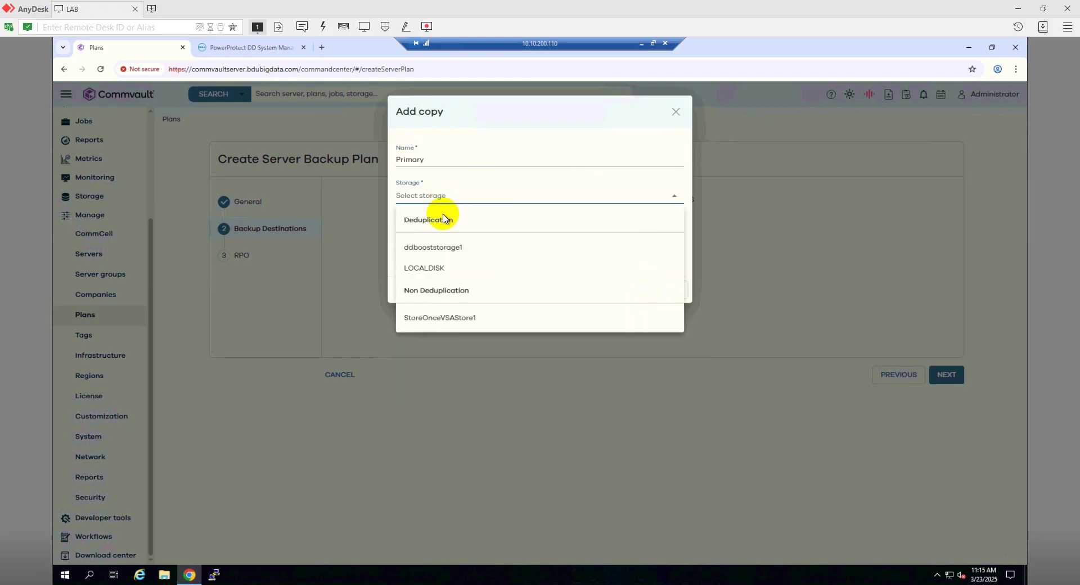
{"action": "left_click", "coordinate": [441, 247]}
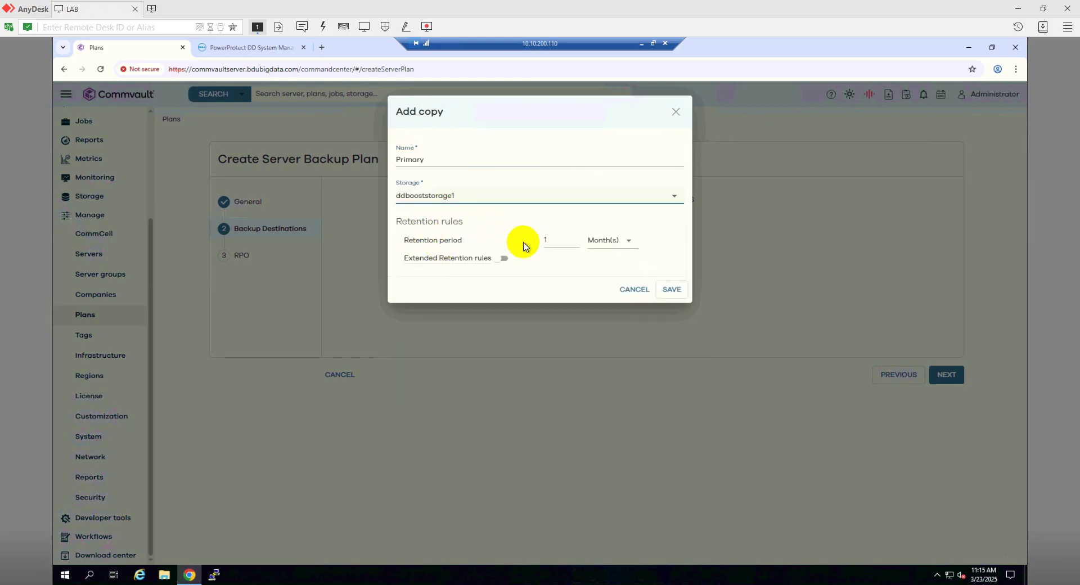
{"action": "left_click", "coordinate": [592, 243]}
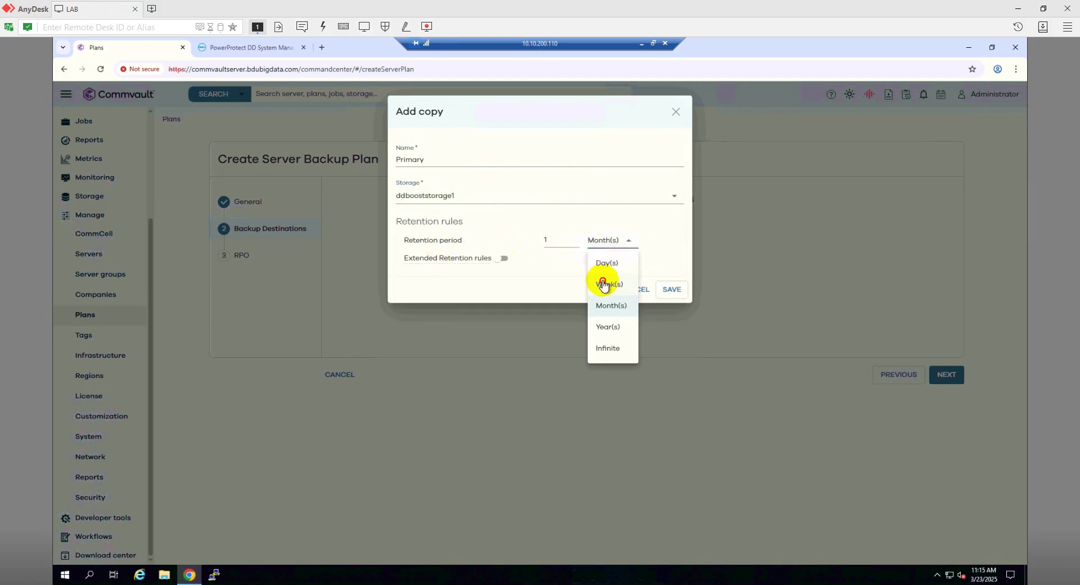
{"action": "left_click", "coordinate": [603, 284]}
{"action": "left_click", "coordinate": [671, 289]}
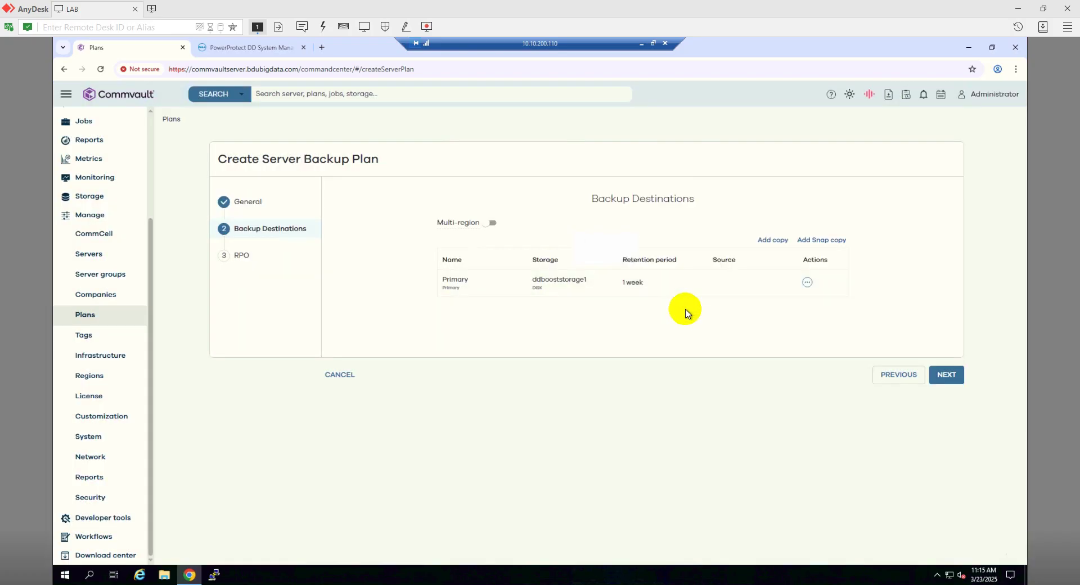
- Remove the incremental and transaction log schedules and create the DataDomain plan
{"action": "left_click", "coordinate": [947, 375]}
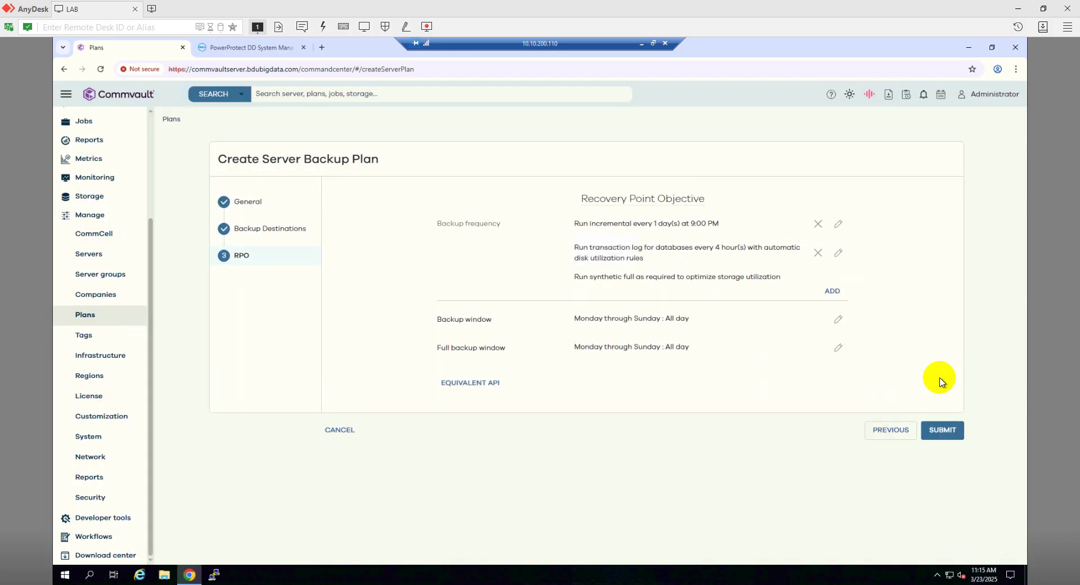
{"action": "left_click", "coordinate": [817, 224]}
{"action": "left_click", "coordinate": [817, 225]}
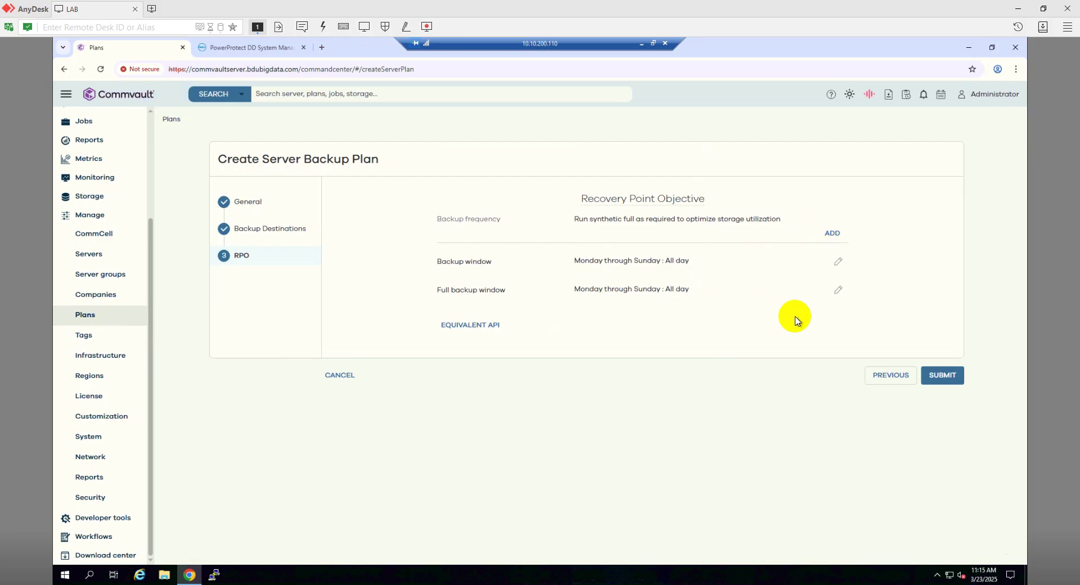
{"action": "left_click", "coordinate": [945, 375]}
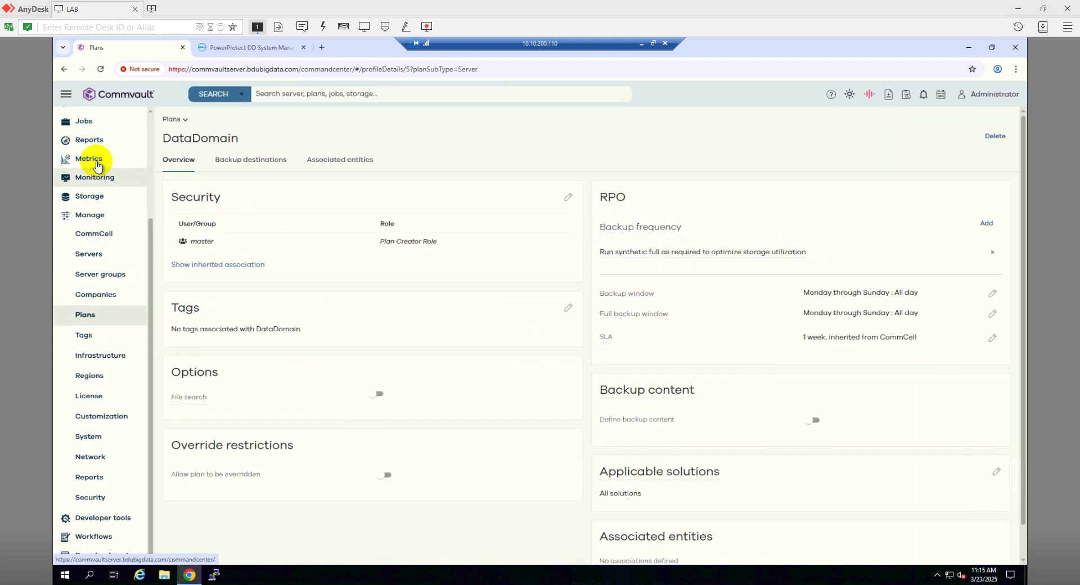
{"action": "scroll", "coordinate": [98, 165], "scroll_direction": "up", "scroll_amount": 3}
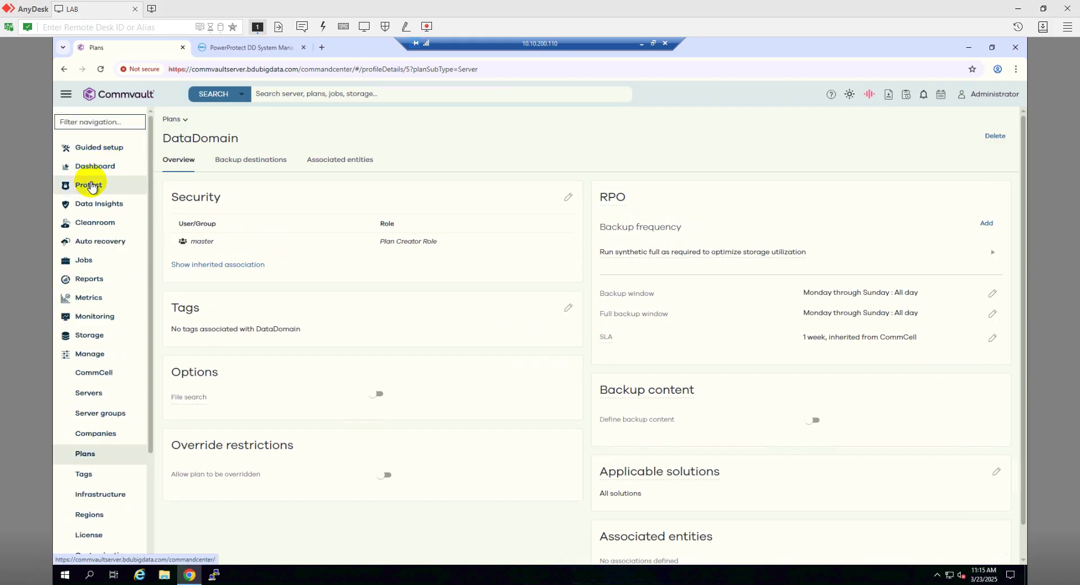
- Open the filesystem file server's Subclients list and begin adding a subclient
{"action": "left_click", "coordinate": [90, 185]}
{"action": "left_click", "coordinate": [97, 246]}
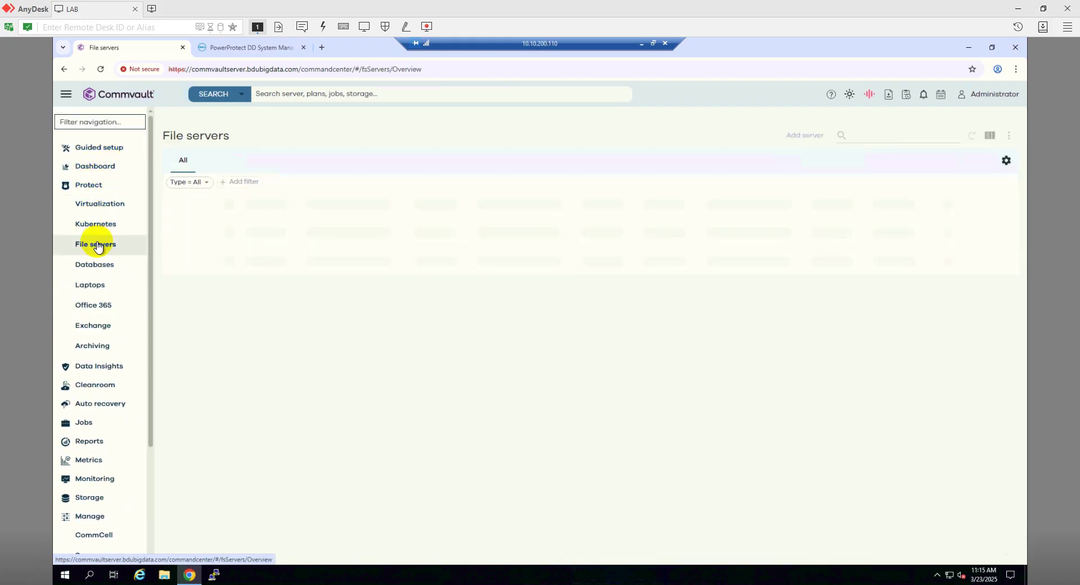
{"action": "left_click", "coordinate": [211, 222]}
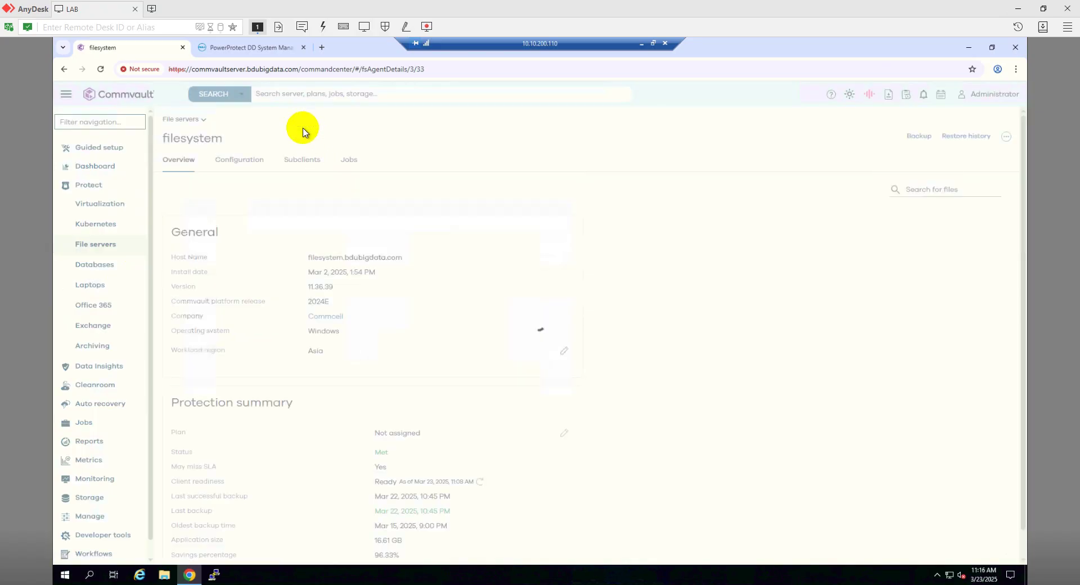
{"action": "left_click", "coordinate": [304, 160]}
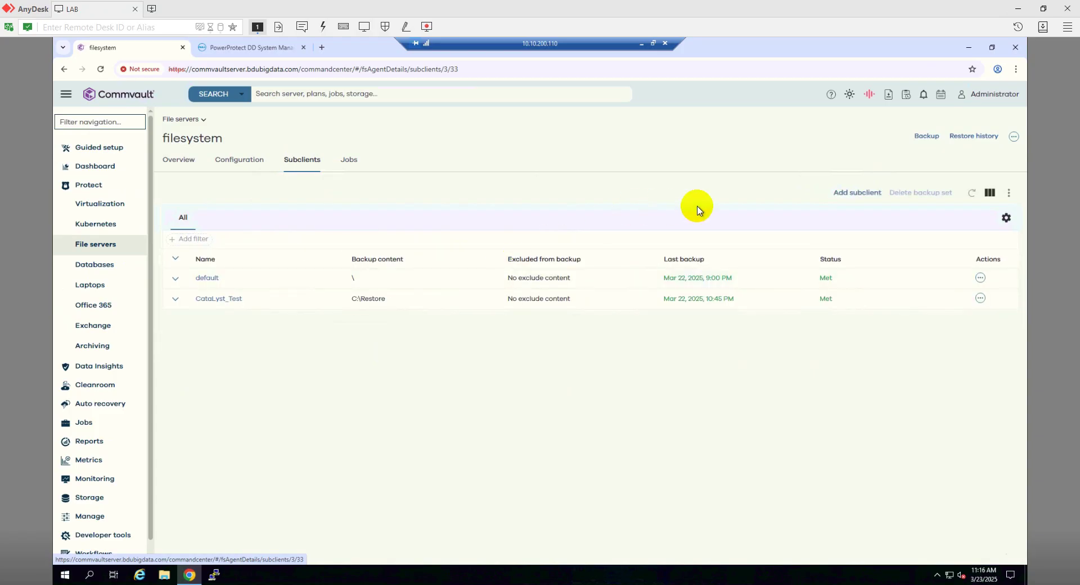
{"action": "left_click", "coordinate": [848, 201]}
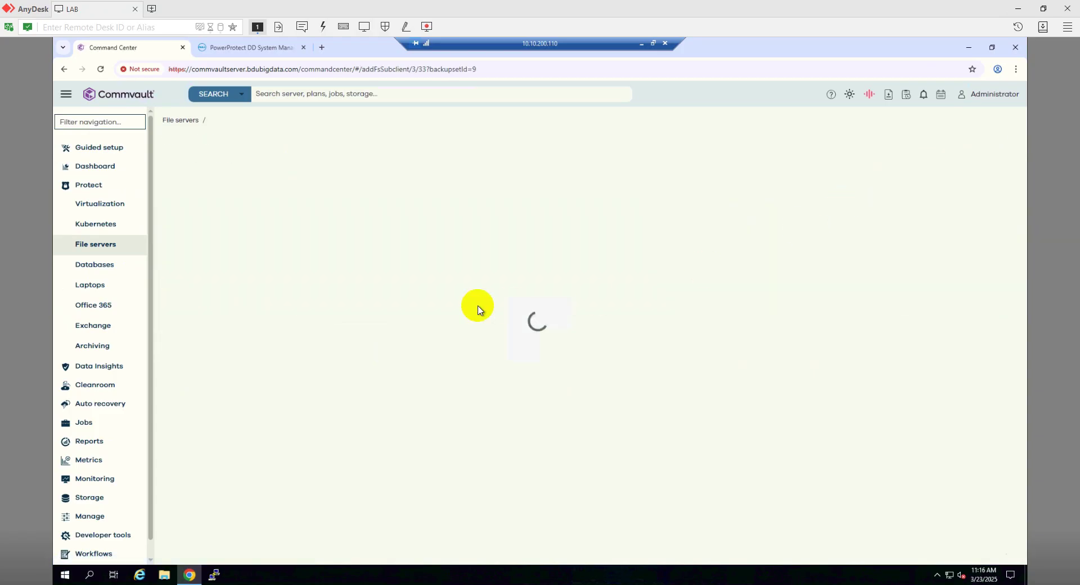
- Enter the subclient name and assign it the DataDomain plan
{"action": "left_click", "coordinate": [472, 244]}
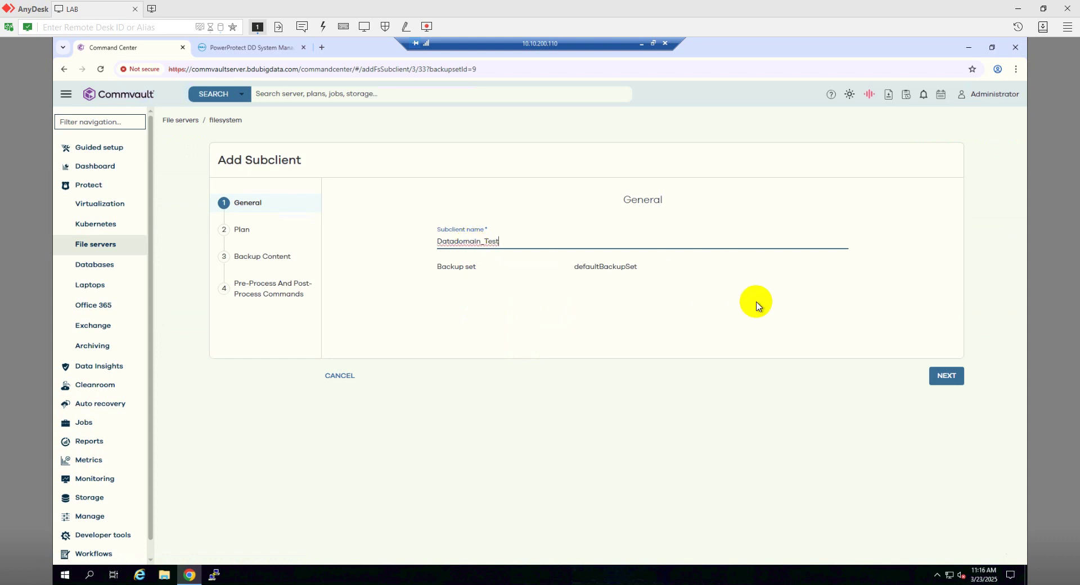
{"action": "left_click", "coordinate": [945, 376]}
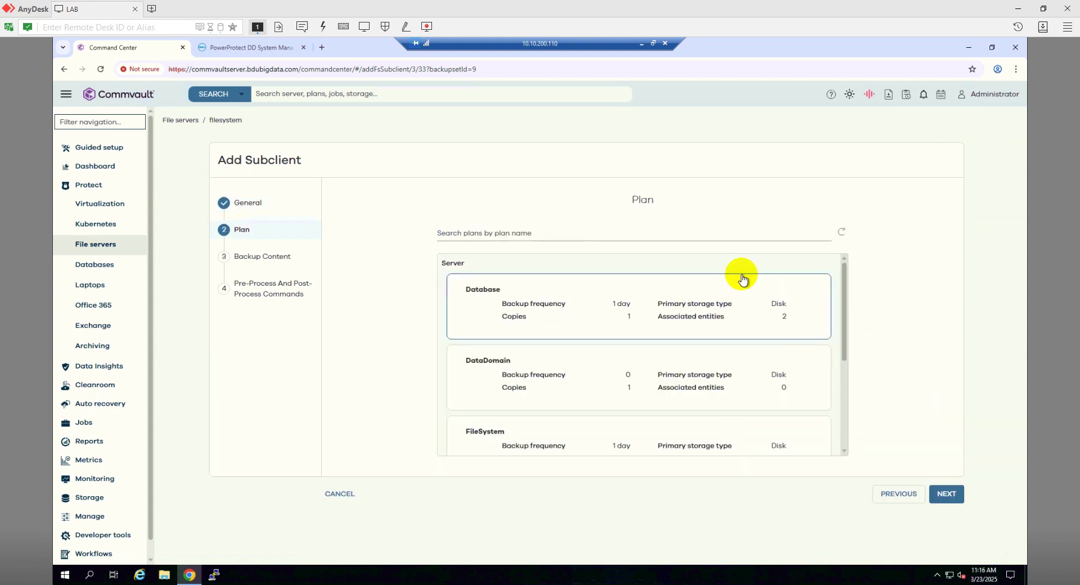
{"action": "scroll", "coordinate": [737, 383], "scroll_direction": "down", "scroll_amount": 3}
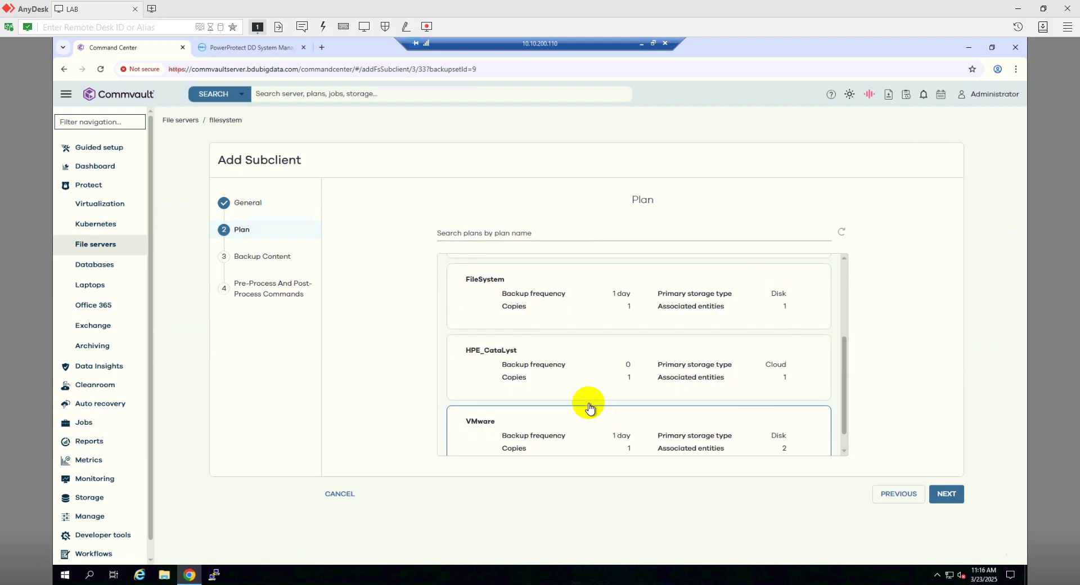
{"action": "scroll", "coordinate": [611, 413], "scroll_direction": "up", "scroll_amount": 2}
{"action": "scroll", "coordinate": [611, 416], "scroll_direction": "down", "scroll_amount": 2}
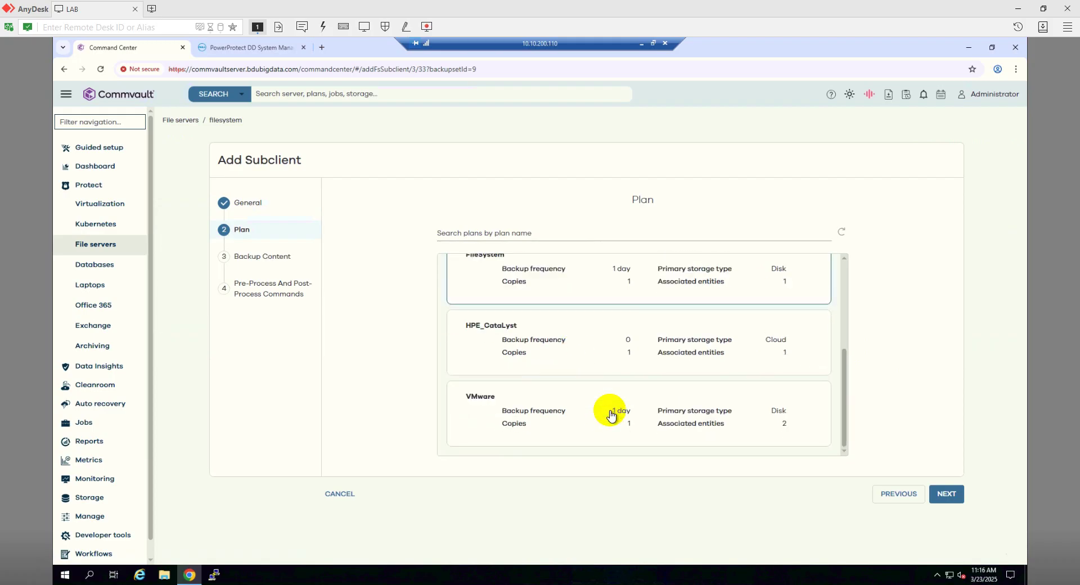
{"action": "scroll", "coordinate": [601, 417], "scroll_direction": "up", "scroll_amount": 1}
{"action": "scroll", "coordinate": [600, 413], "scroll_direction": "up", "scroll_amount": 2}
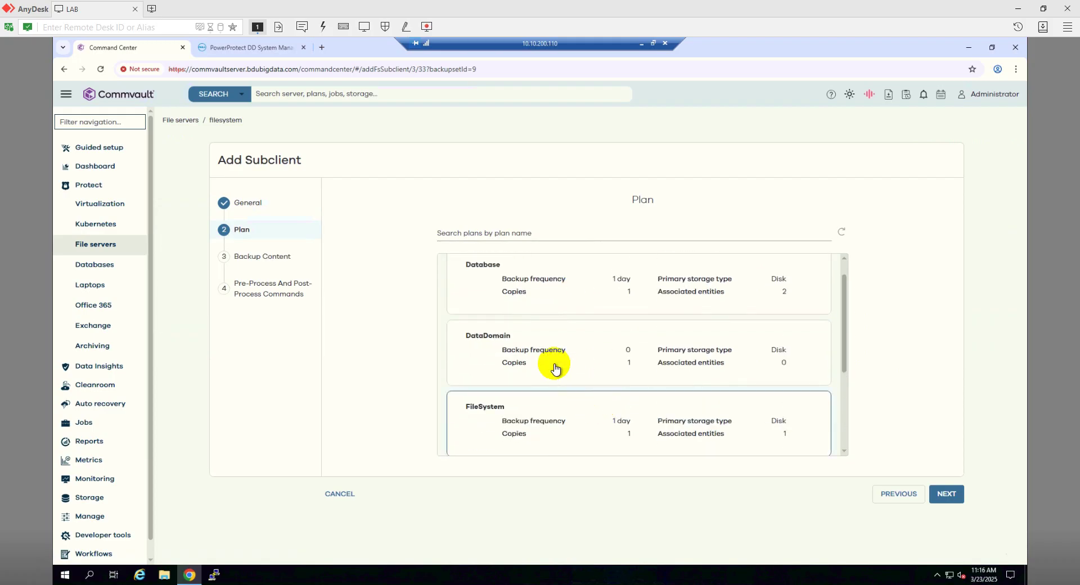
{"action": "left_click", "coordinate": [544, 361]}
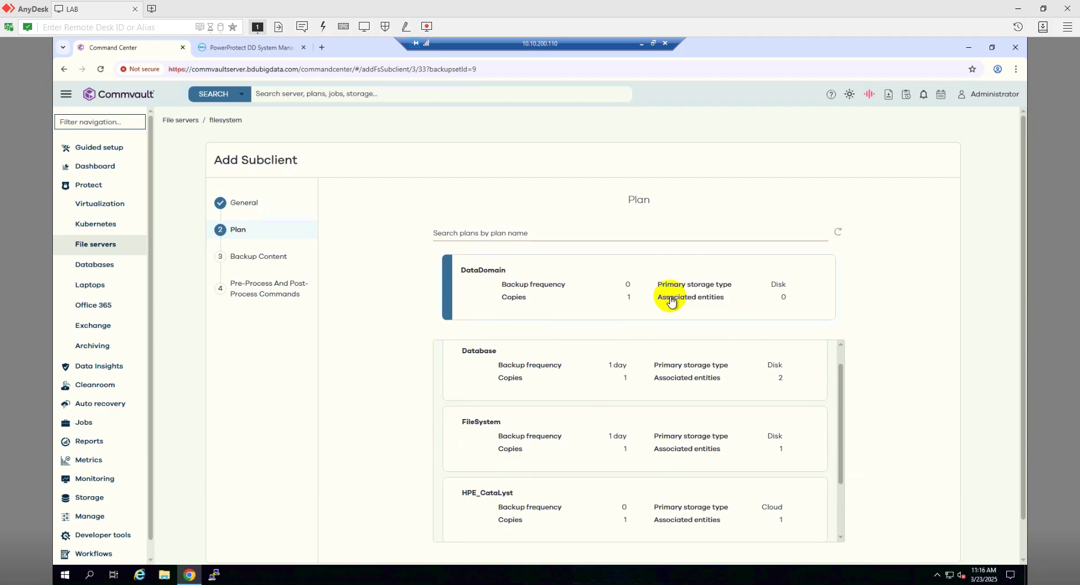
- Select the C:\Restore folder as the subclient's backup content
{"action": "scroll", "coordinate": [966, 477], "scroll_direction": "down", "scroll_amount": 1}
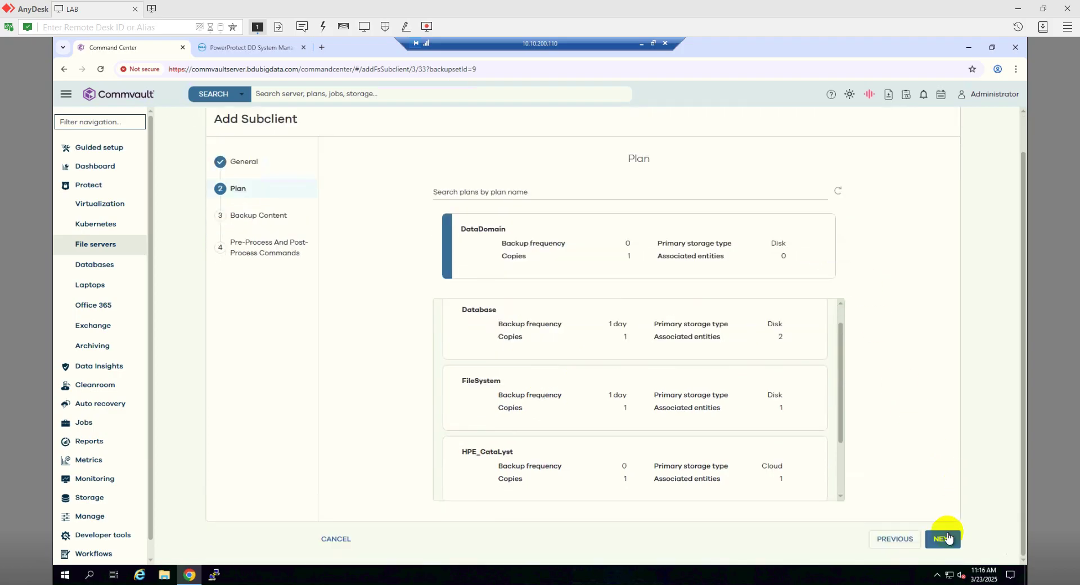
{"action": "left_click", "coordinate": [943, 536]}
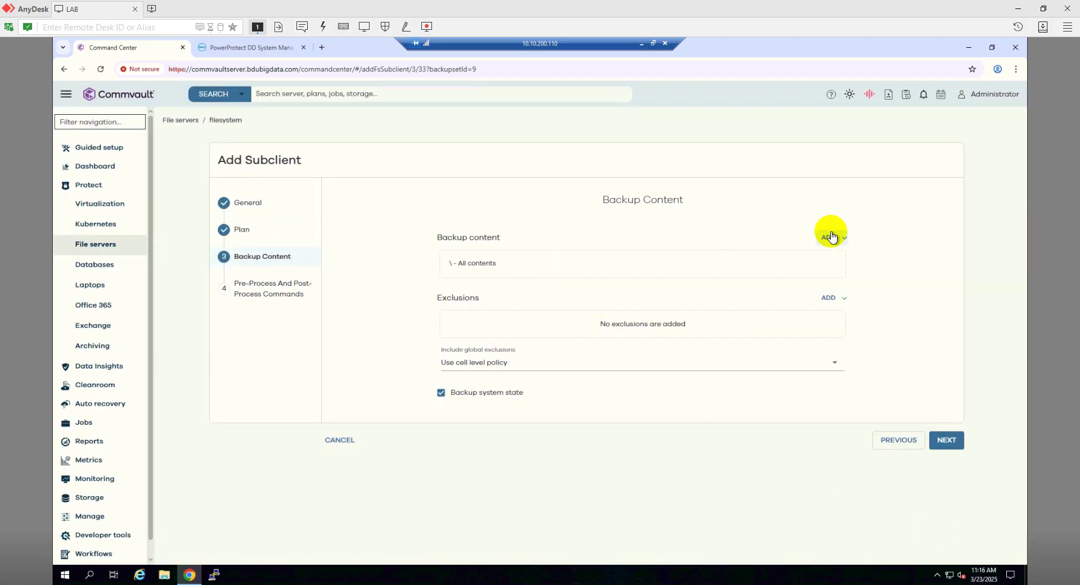
{"action": "left_click", "coordinate": [830, 258]}
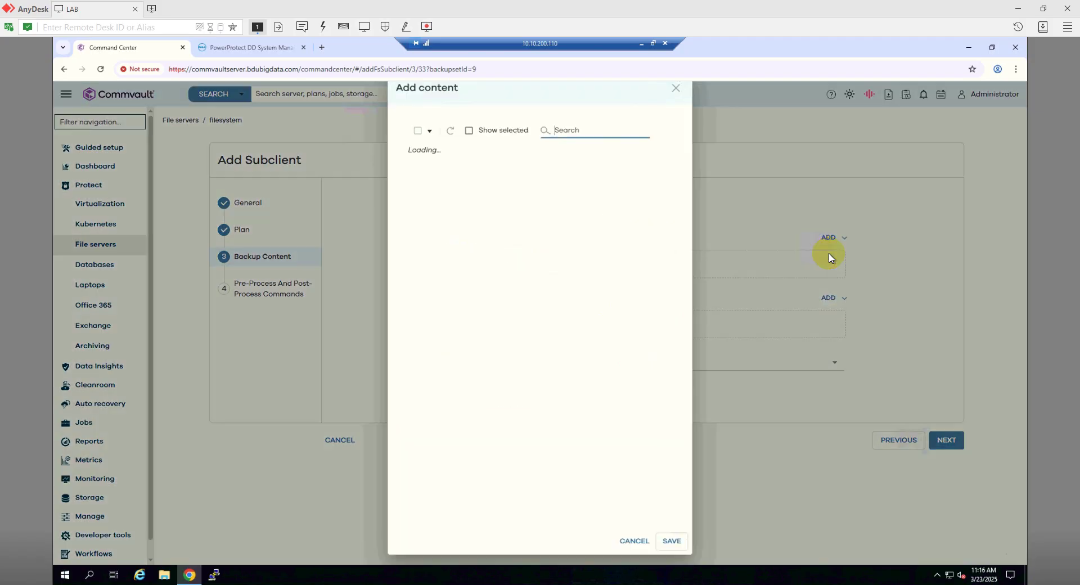
{"action": "left_click", "coordinate": [408, 162]}
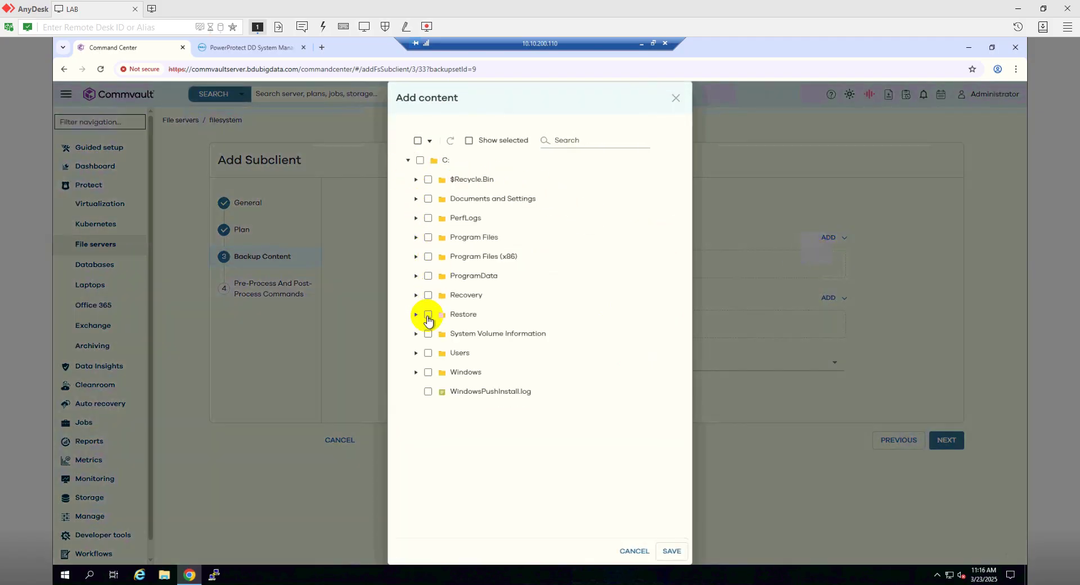
{"action": "left_click", "coordinate": [427, 317]}
{"action": "left_click", "coordinate": [673, 552]}
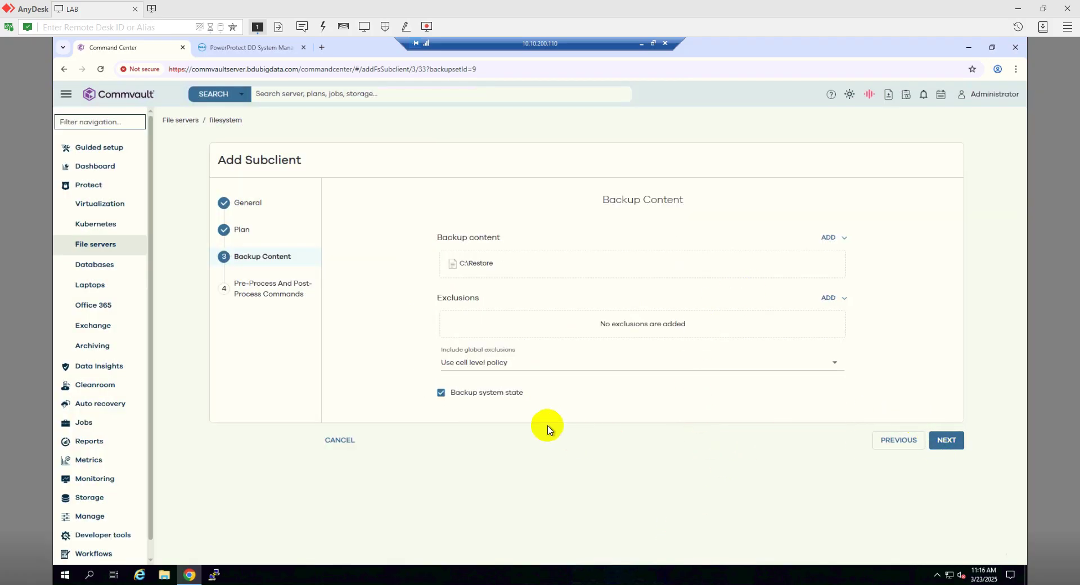
- Submit the subclient, which is rejected for duplicate content, and return to Backup Content
{"action": "left_click", "coordinate": [947, 442]}
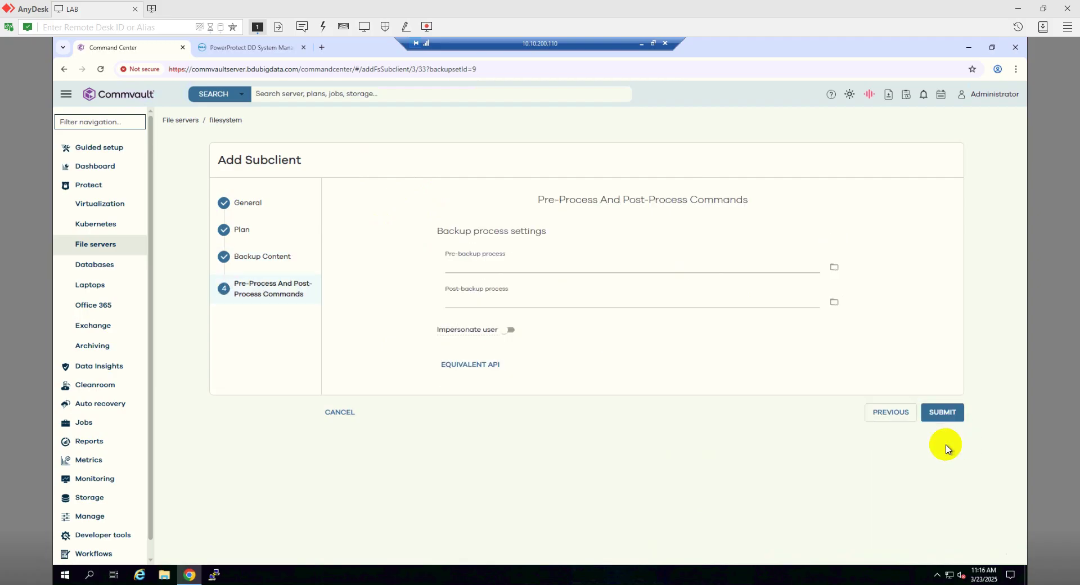
{"action": "left_click", "coordinate": [944, 414]}
{"action": "left_click", "coordinate": [889, 411]}
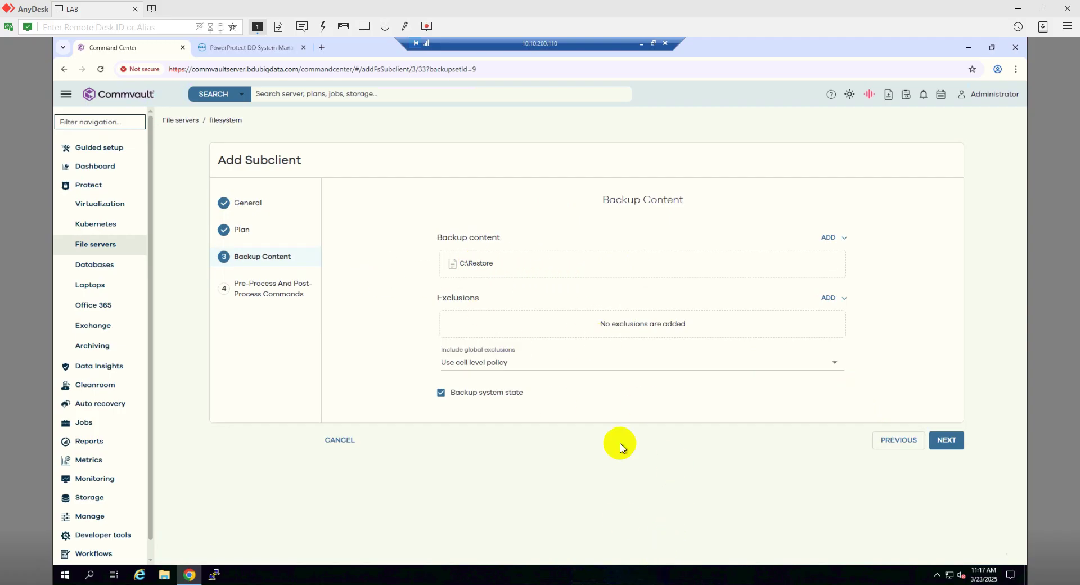
- Add the C:\Data1 folder to the backup content and try submitting again
{"action": "left_click", "coordinate": [828, 237]}
{"action": "left_click", "coordinate": [833, 256]}
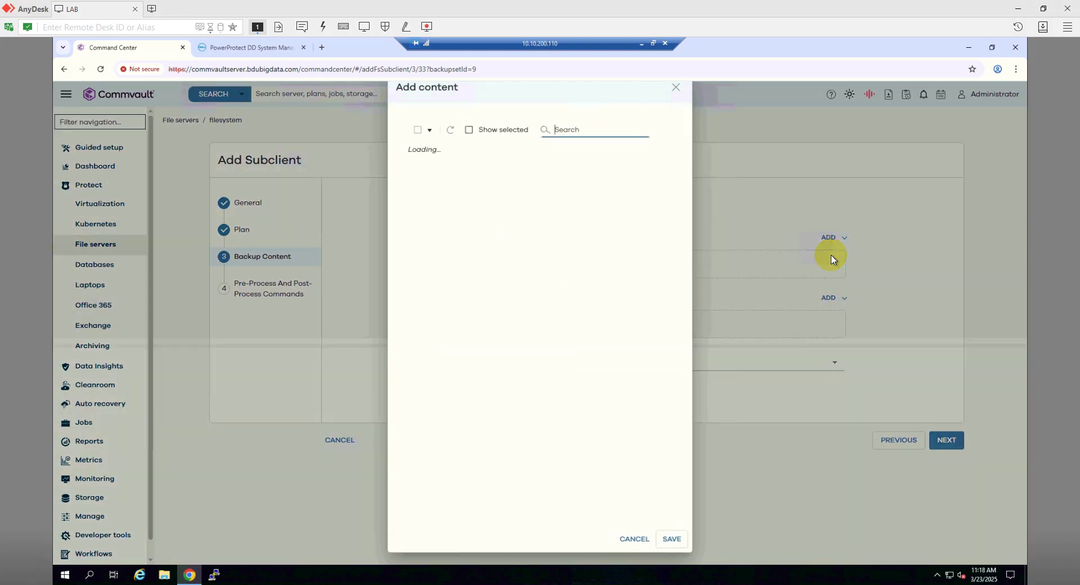
{"action": "left_click", "coordinate": [409, 161]}
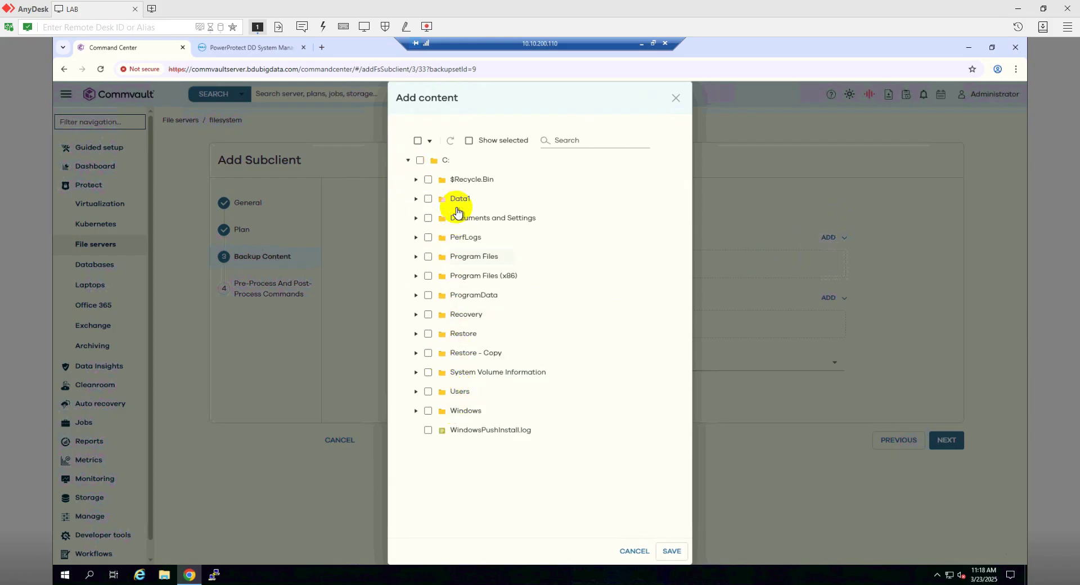
{"action": "left_click", "coordinate": [428, 199]}
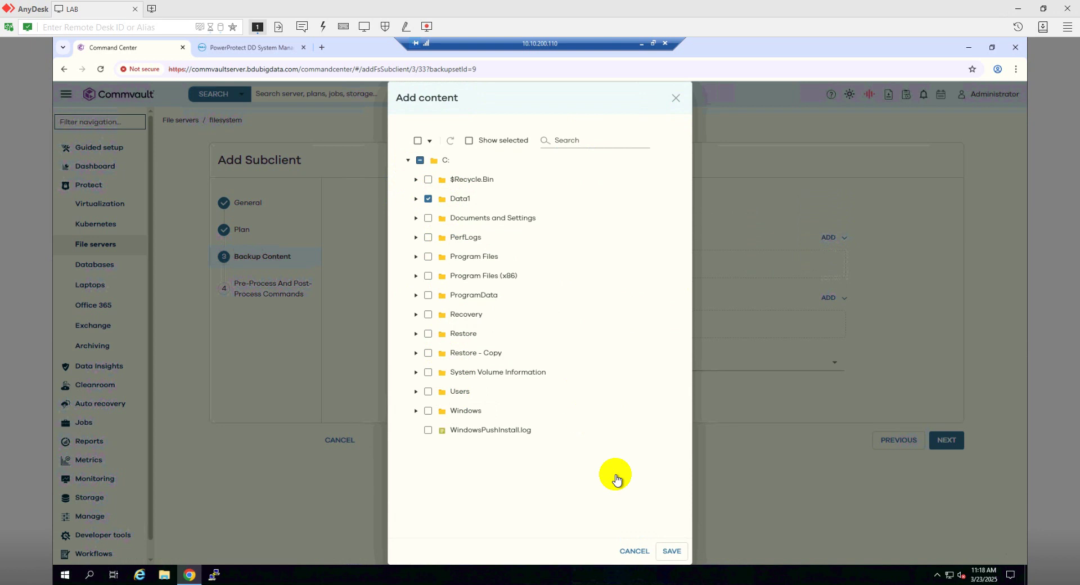
{"action": "left_click", "coordinate": [669, 551]}
{"action": "left_click", "coordinate": [948, 459]}
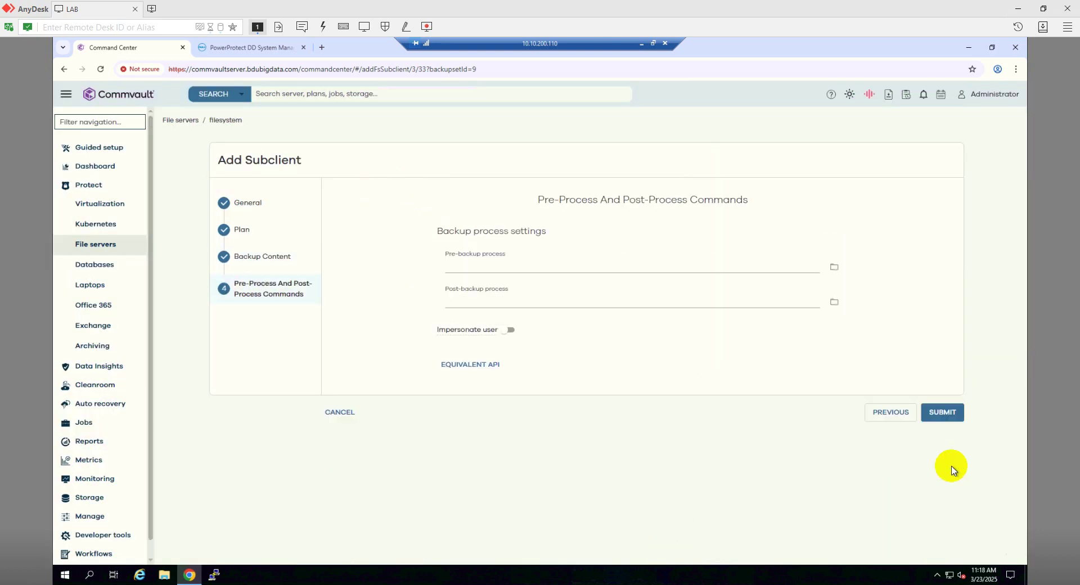
{"action": "left_click", "coordinate": [900, 412]}
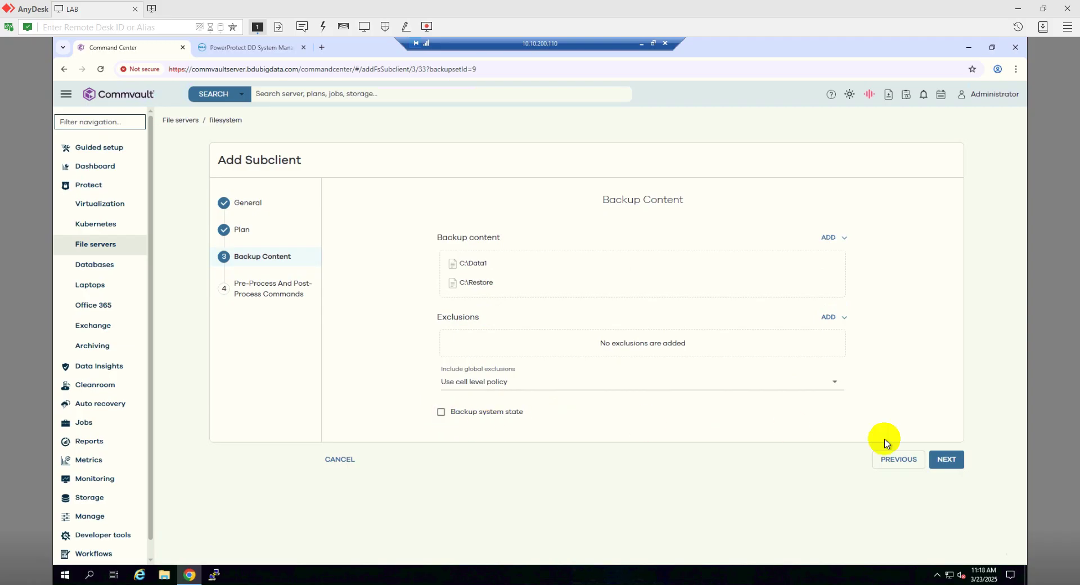
{"action": "left_click", "coordinate": [945, 460]}
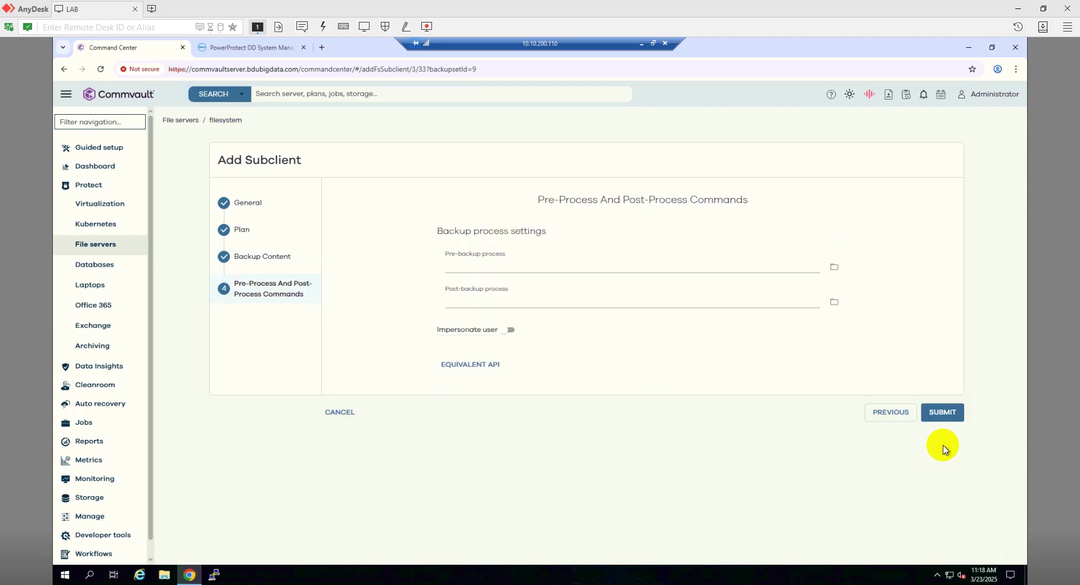
{"action": "left_click", "coordinate": [945, 414]}
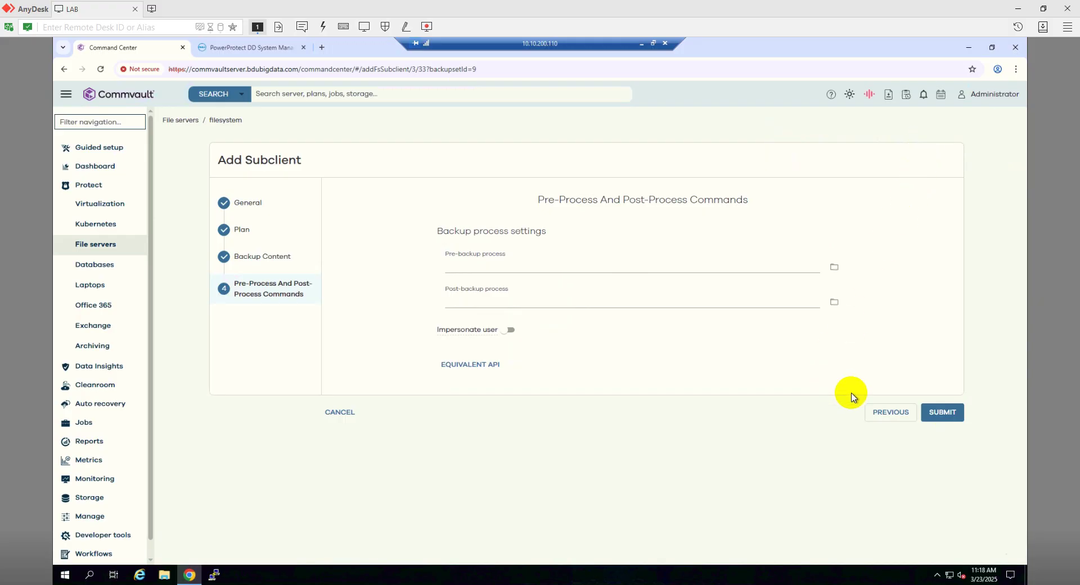
- Remove C:\Restore from the content and submit Datadomain_Test with only C:\Data1
{"action": "left_click", "coordinate": [906, 417]}
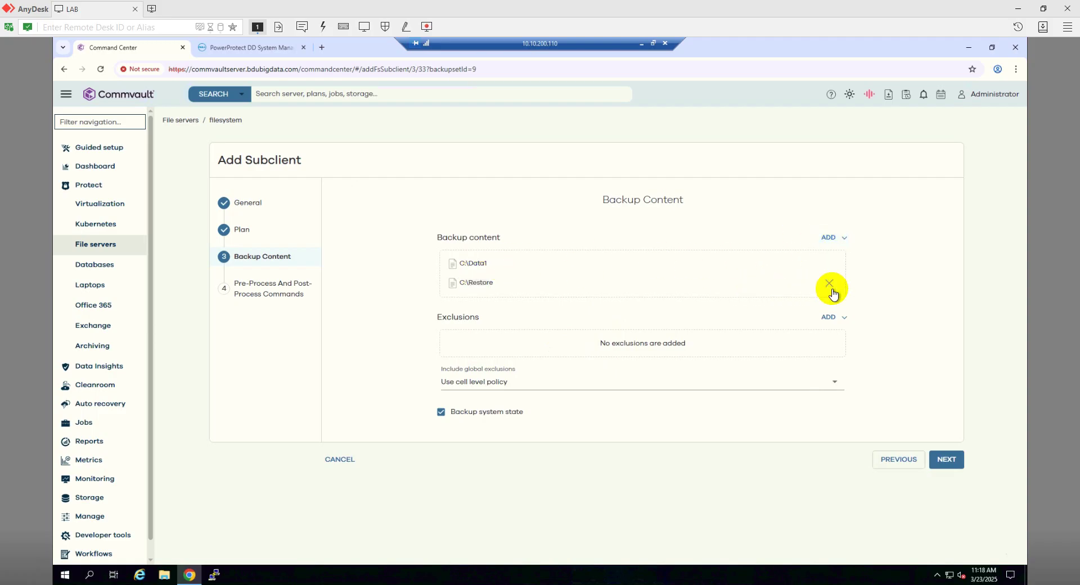
{"action": "left_click", "coordinate": [829, 284]}
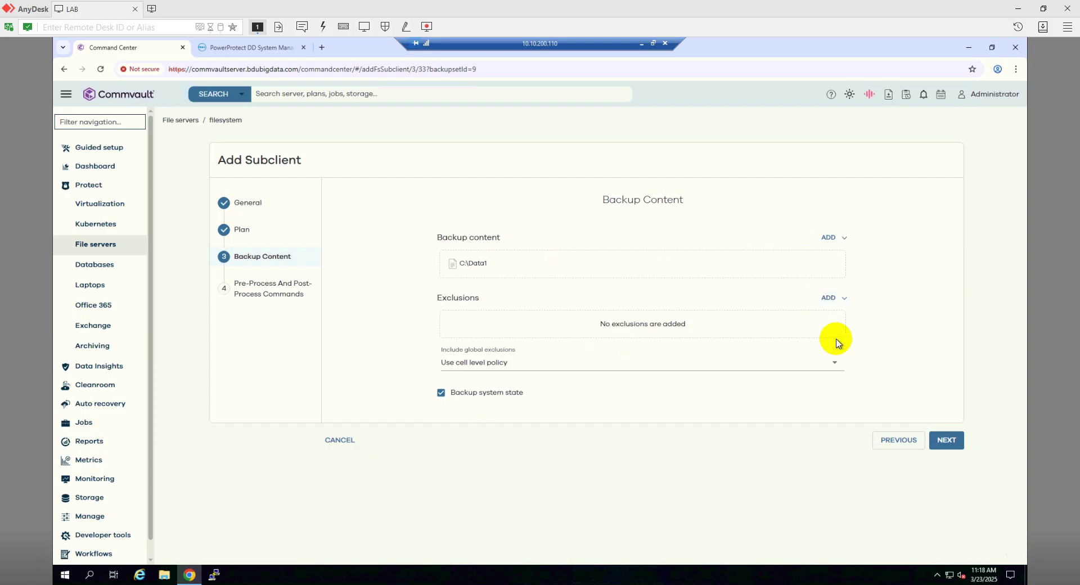
{"action": "left_click", "coordinate": [943, 439]}
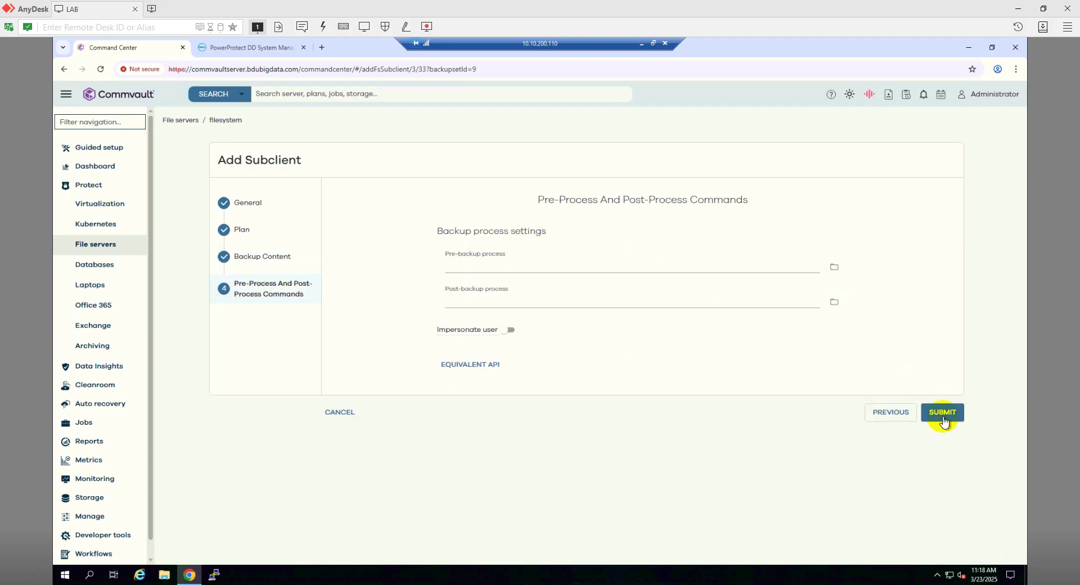
{"action": "left_click", "coordinate": [896, 440]}
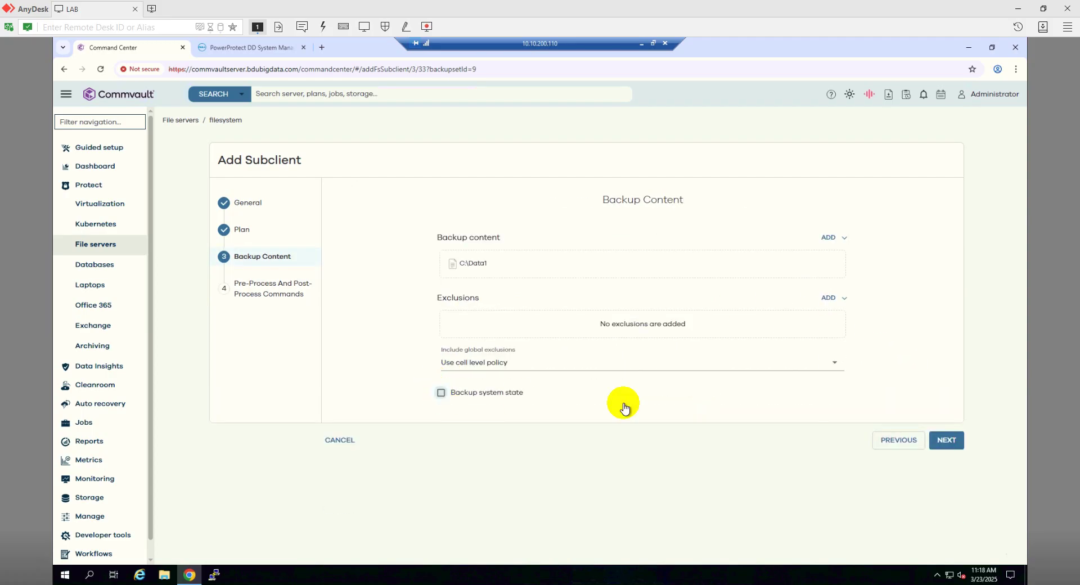
{"action": "left_click", "coordinate": [947, 441]}
{"action": "left_click", "coordinate": [943, 413]}
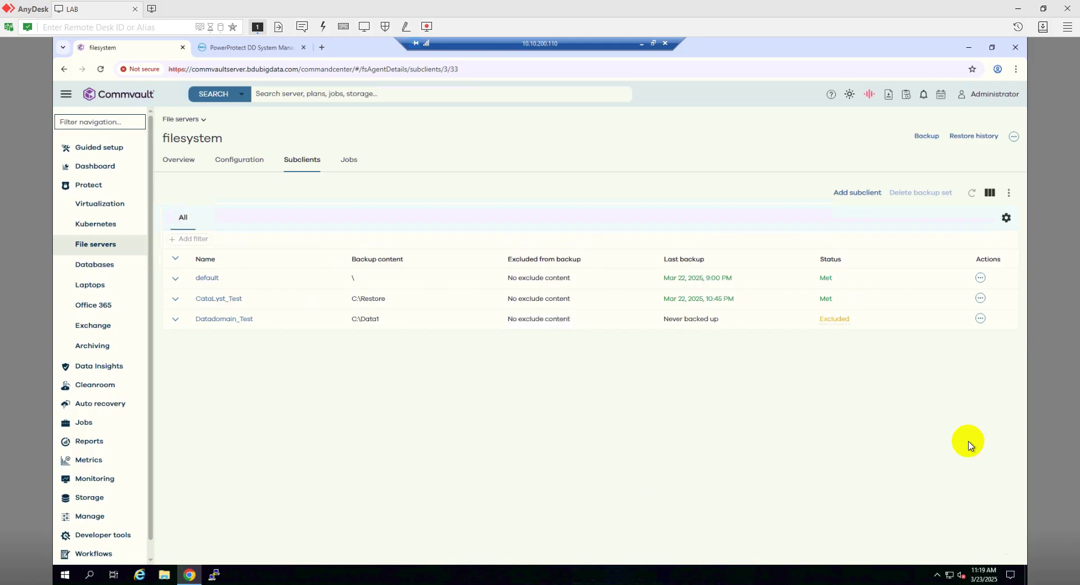
- Run a full backup of the Datadomain_Test subclient and view its job details, confirming Job 300 completed
{"action": "left_click", "coordinate": [981, 319]}
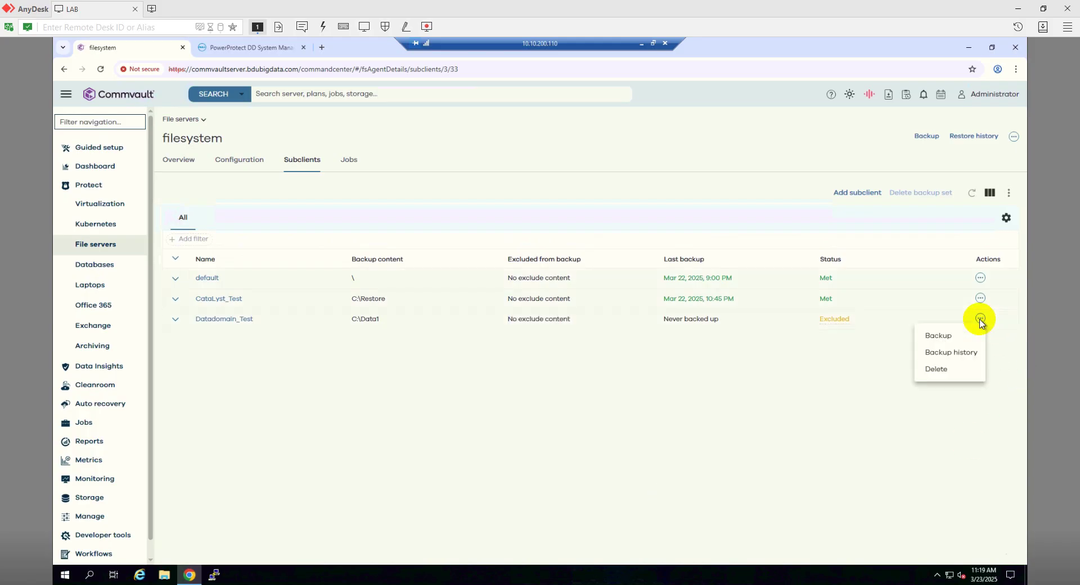
{"action": "left_click", "coordinate": [939, 335]}
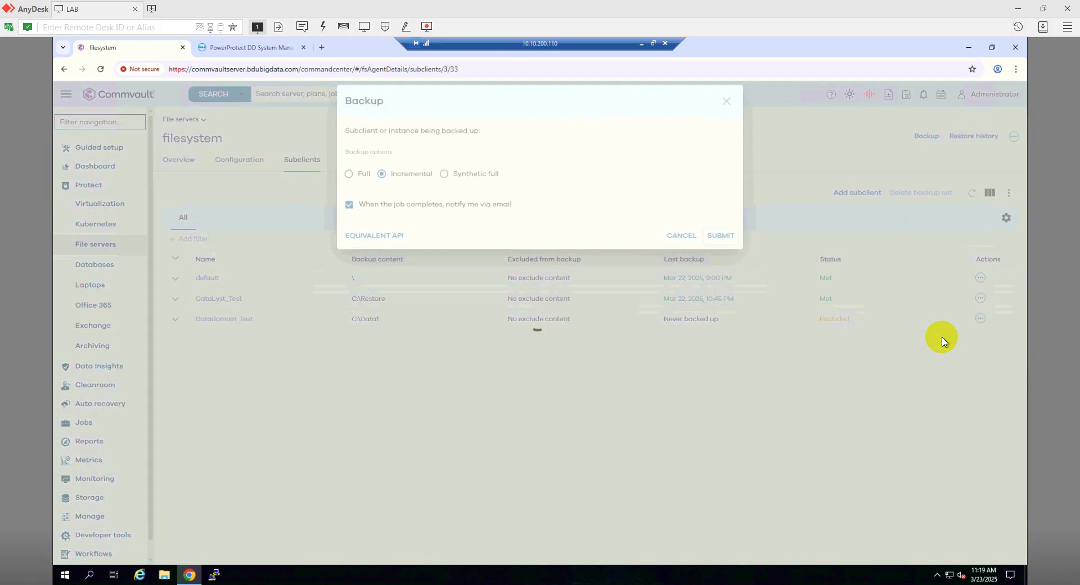
{"action": "left_click", "coordinate": [349, 184]}
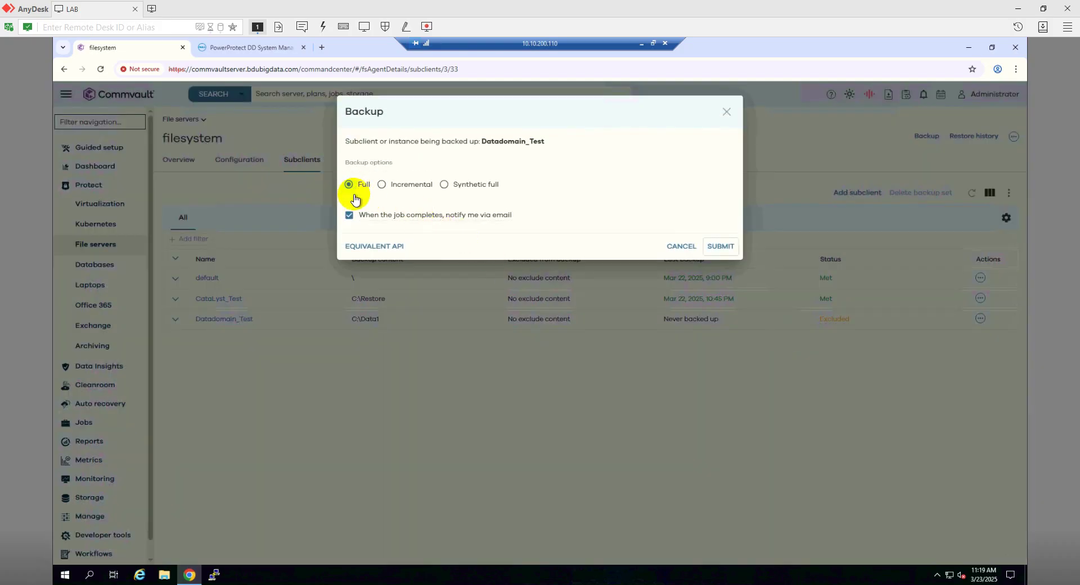
{"action": "left_click", "coordinate": [719, 246]}
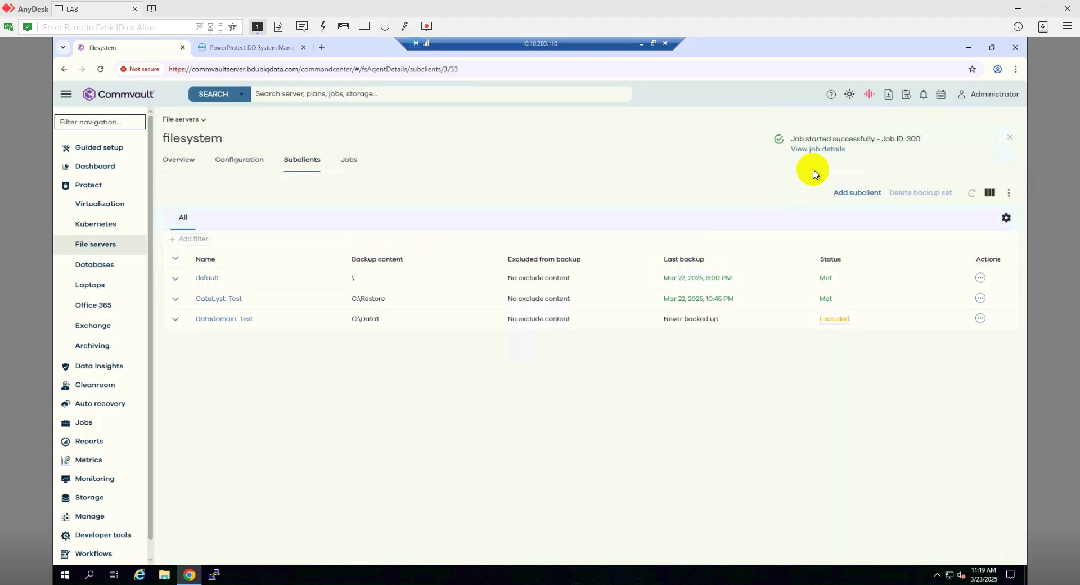
{"action": "left_click", "coordinate": [820, 150]}
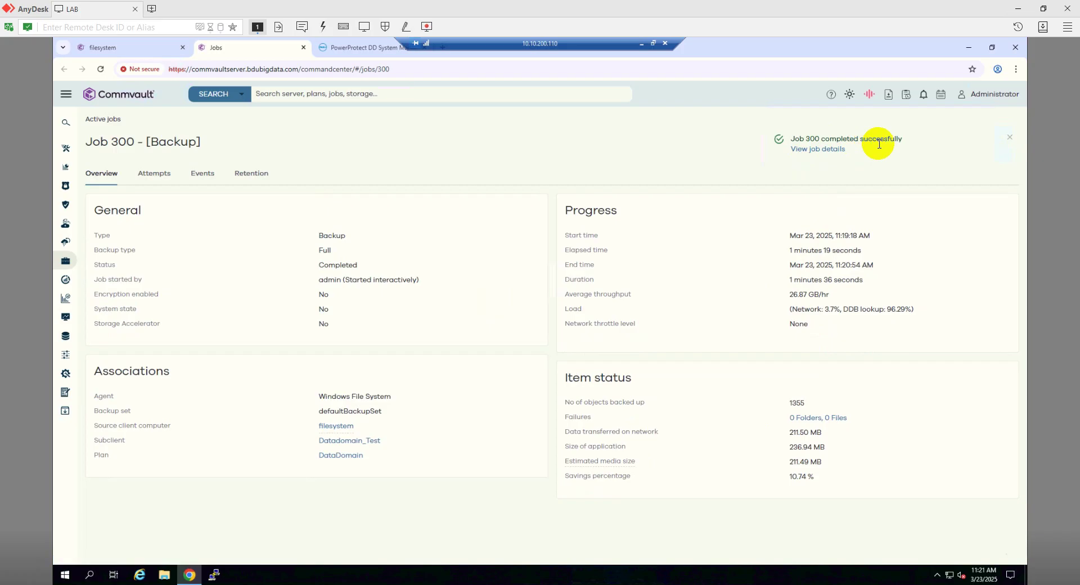
- Refresh PowerProtect DD and check ddbooststorage1 now holds 40 files, 228.6 MiB pre-comp
{"action": "left_click", "coordinate": [358, 51]}
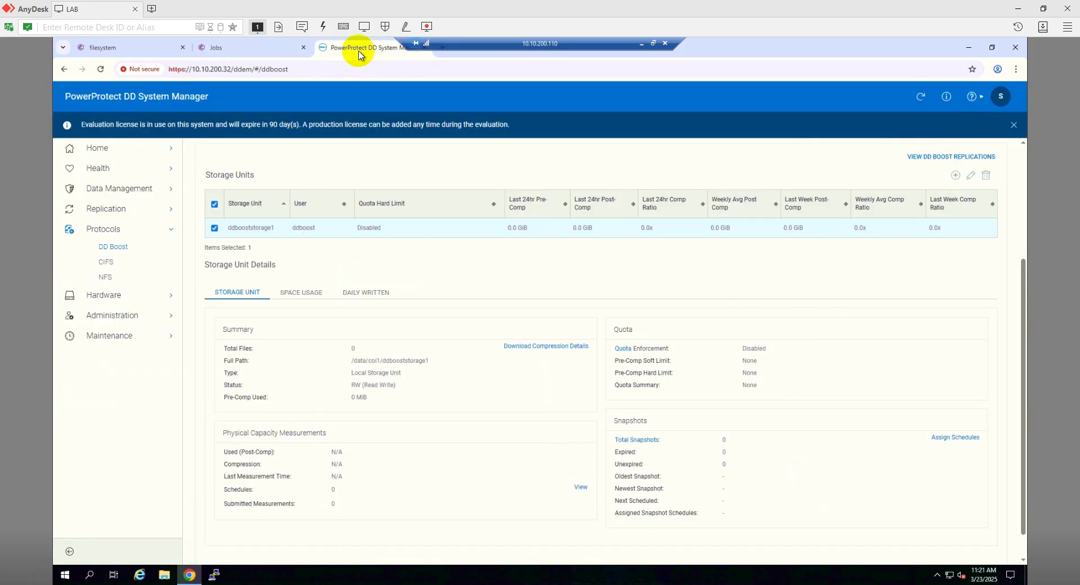
{"action": "left_click", "coordinate": [100, 69]}
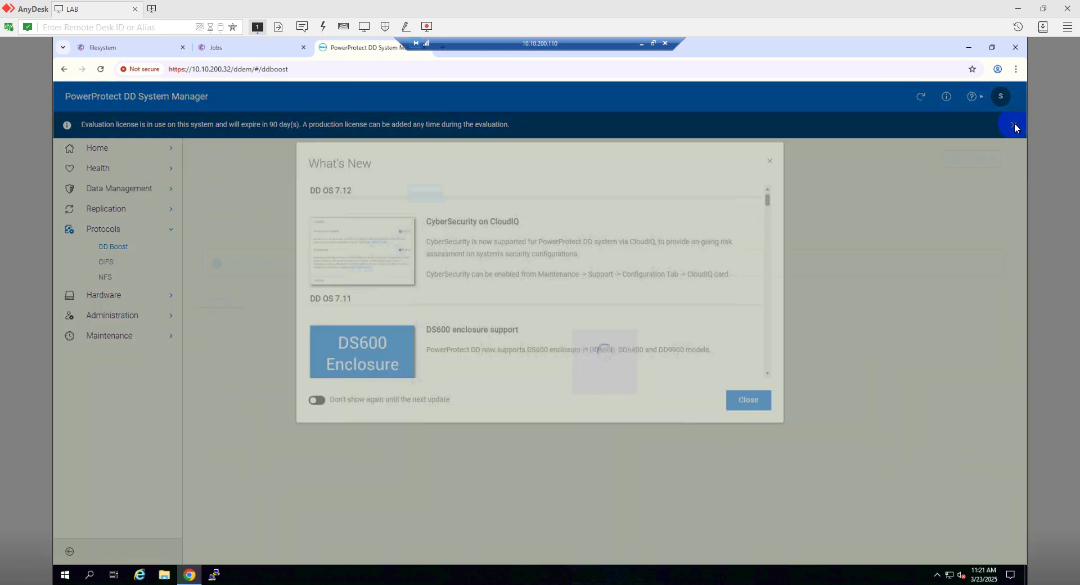
{"action": "left_click", "coordinate": [1014, 123]}
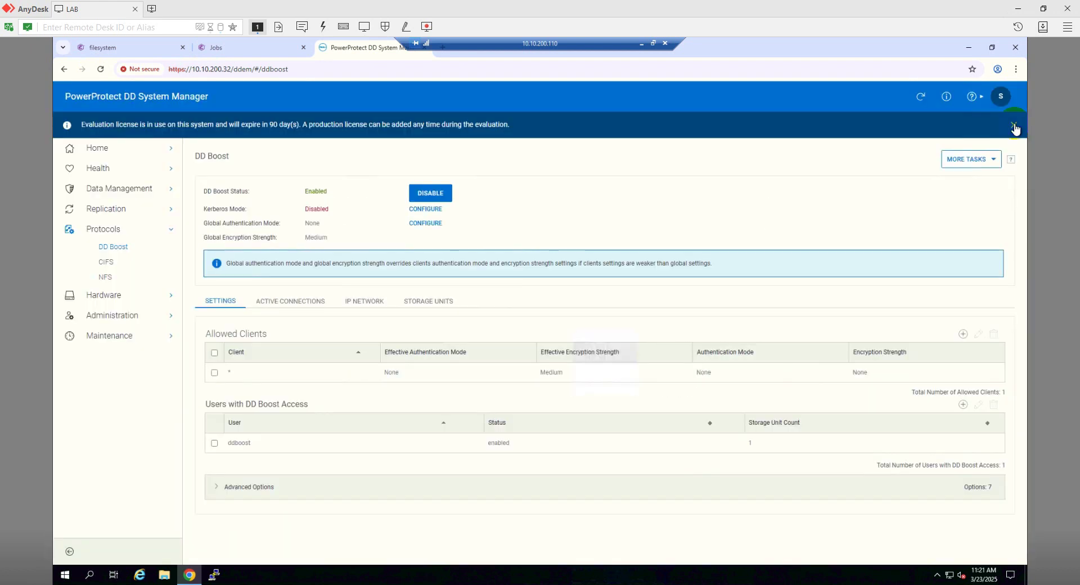
{"action": "left_click", "coordinate": [443, 302]}
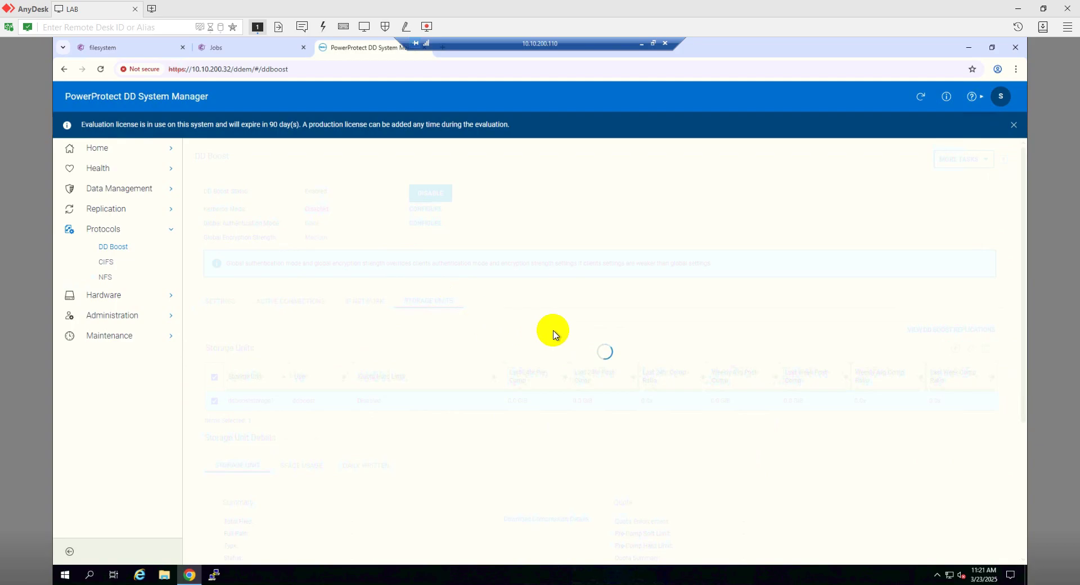
{"action": "scroll", "coordinate": [643, 311], "scroll_direction": "down", "scroll_amount": 2}
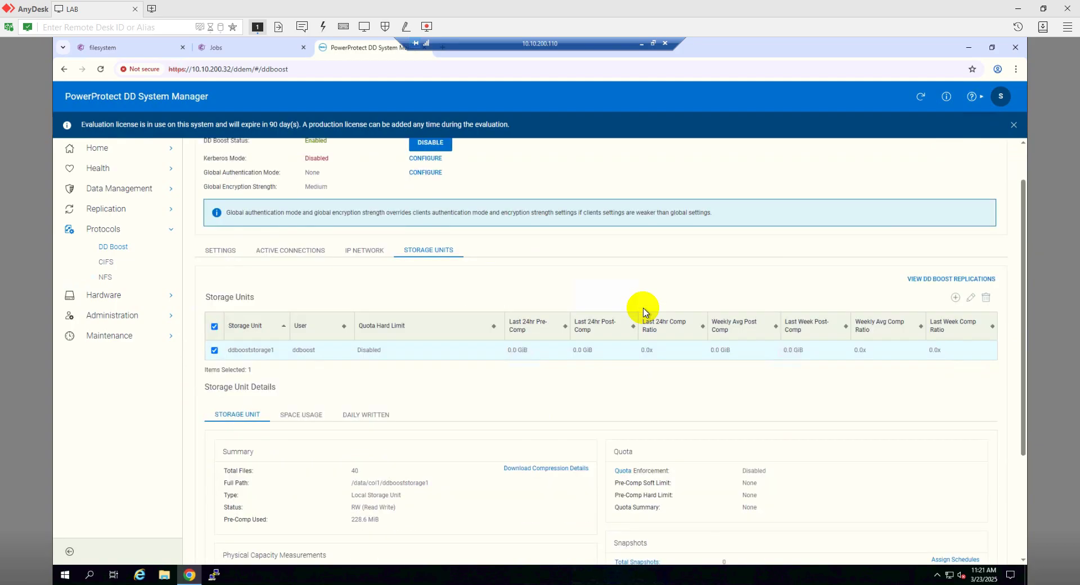
{"action": "scroll", "coordinate": [454, 365], "scroll_direction": "down", "scroll_amount": 1}
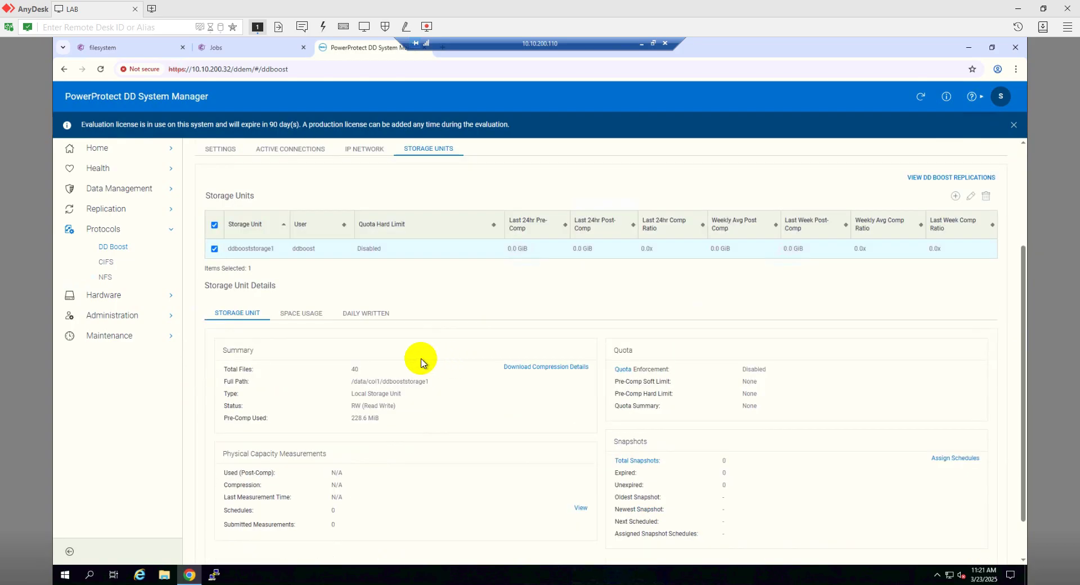